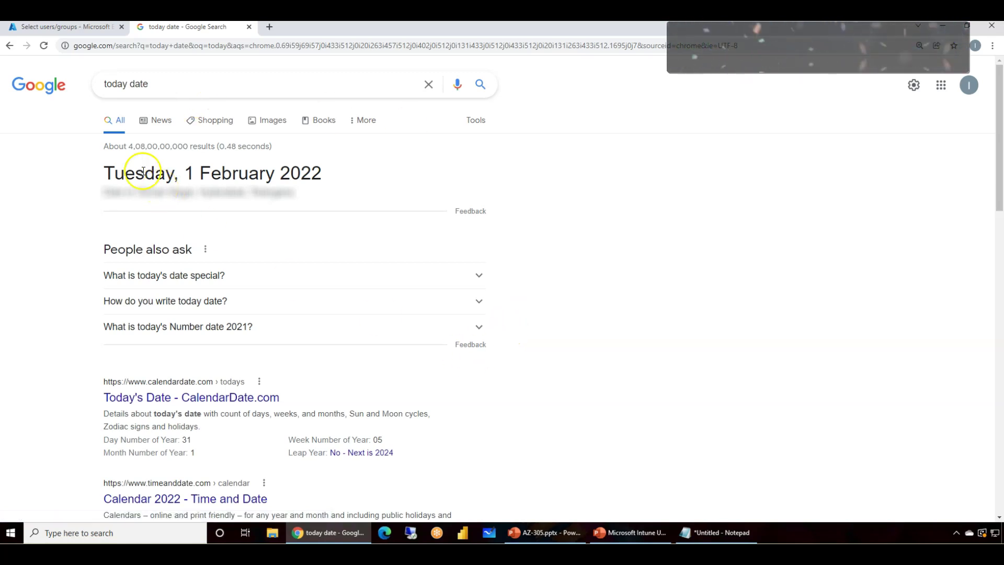
- Return to the account protection article and highlight the Local user group membership and Account protection headings
{"action": "key", "text": "alt+Left"}
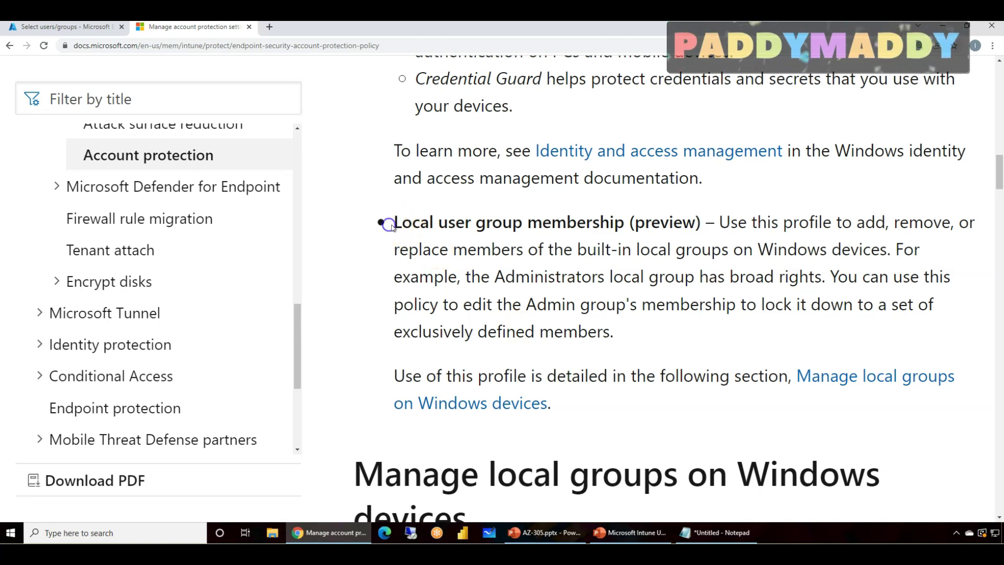
{"action": "left_click_drag", "start_coordinate": [395, 225], "coordinate": [622, 223]}
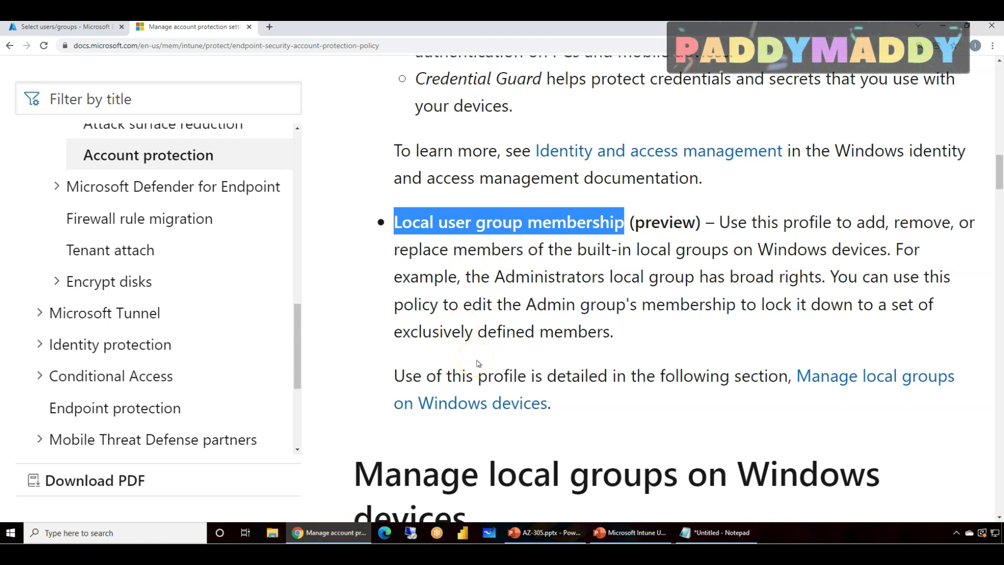
{"action": "scroll", "coordinate": [477, 364], "scroll_direction": "up", "scroll_amount": 7}
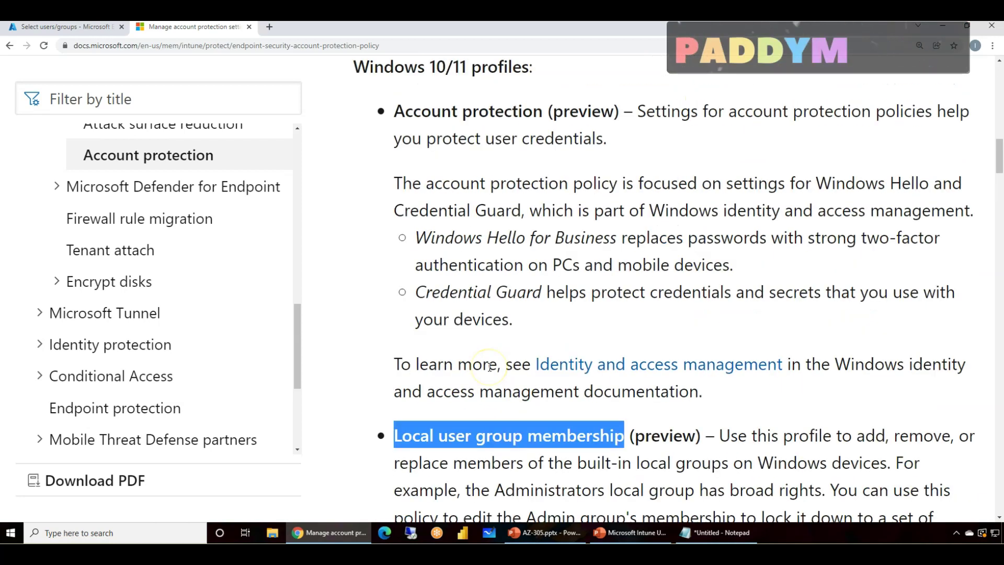
{"action": "left_click_drag", "start_coordinate": [393, 273], "coordinate": [529, 274]}
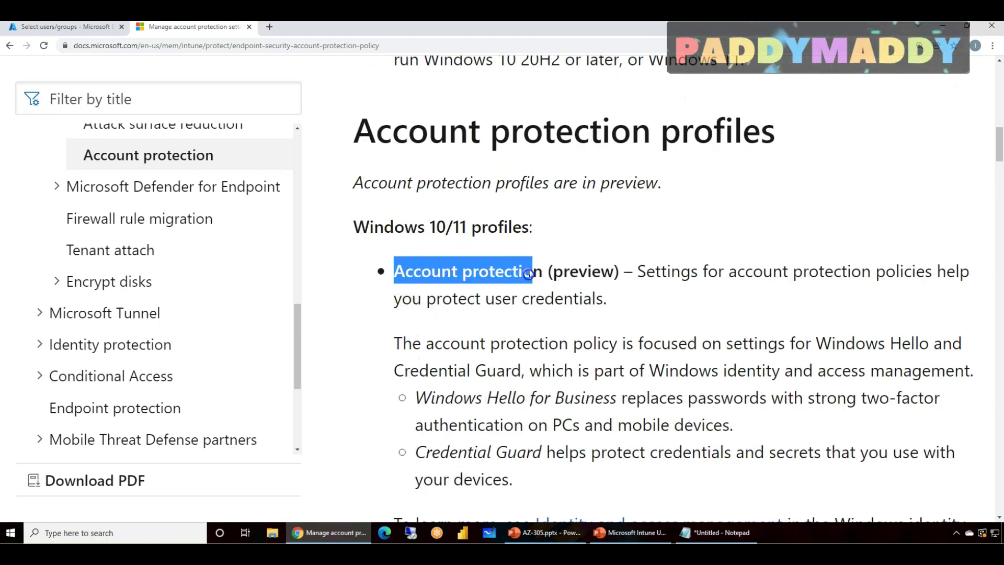
- Highlight the Windows Hello for Business description and the 02/01/2022 date, then switch to the slideshow
{"action": "left_click_drag", "start_coordinate": [415, 400], "coordinate": [639, 407]}
{"action": "left_click_drag", "start_coordinate": [489, 453], "coordinate": [459, 453]}
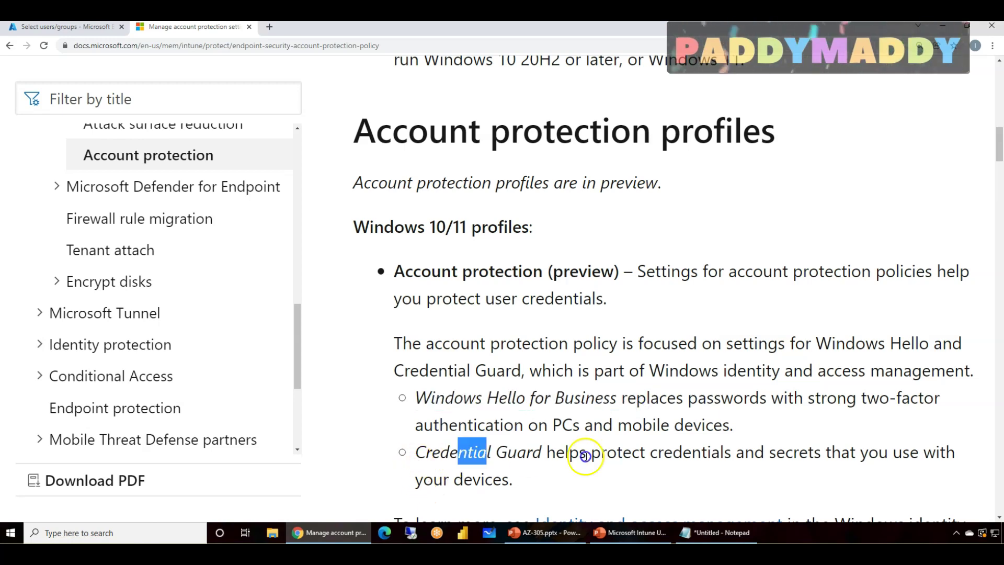
{"action": "scroll", "coordinate": [504, 331], "scroll_direction": "up", "scroll_amount": 10}
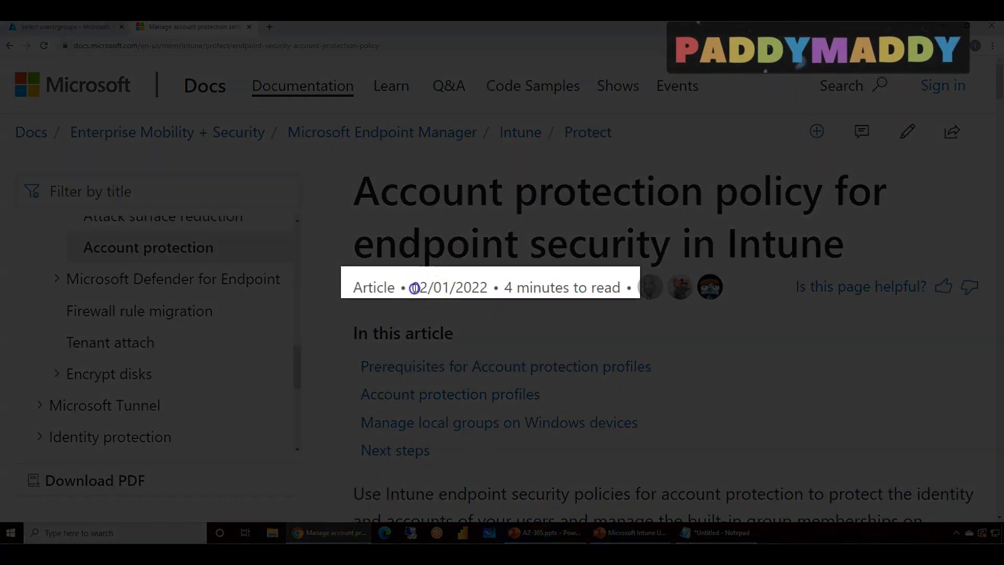
{"action": "left_click_drag", "start_coordinate": [411, 287], "coordinate": [489, 293]}
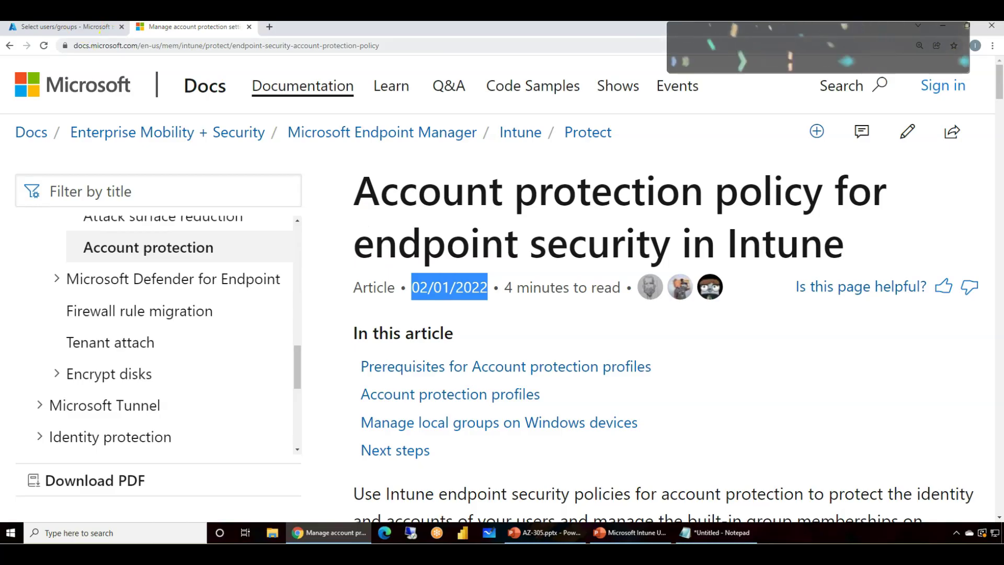
{"action": "key", "text": "alt+Tab"}
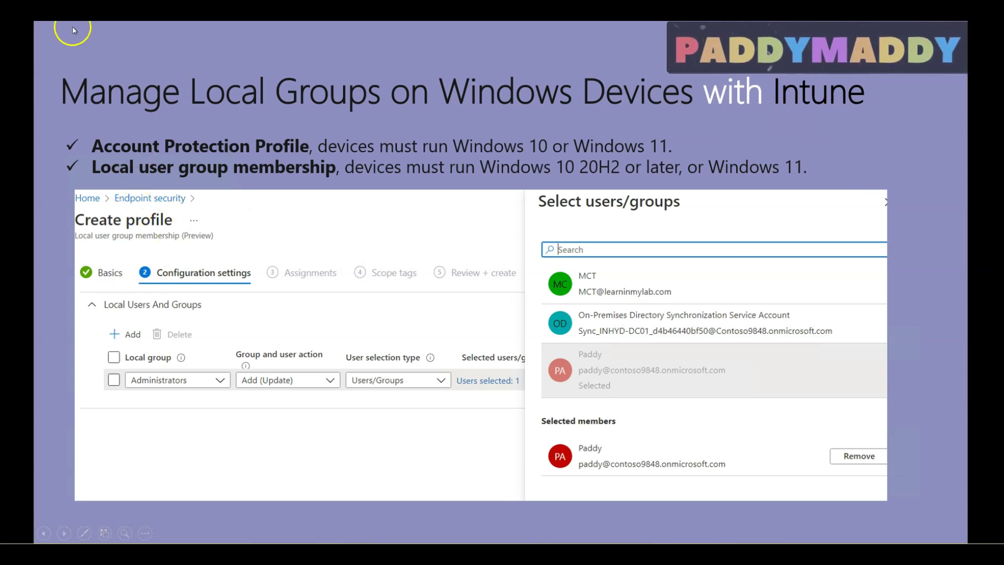
- Turn on the laser pointer in the slideshow's annotation options
{"action": "left_click", "coordinate": [84, 533]}
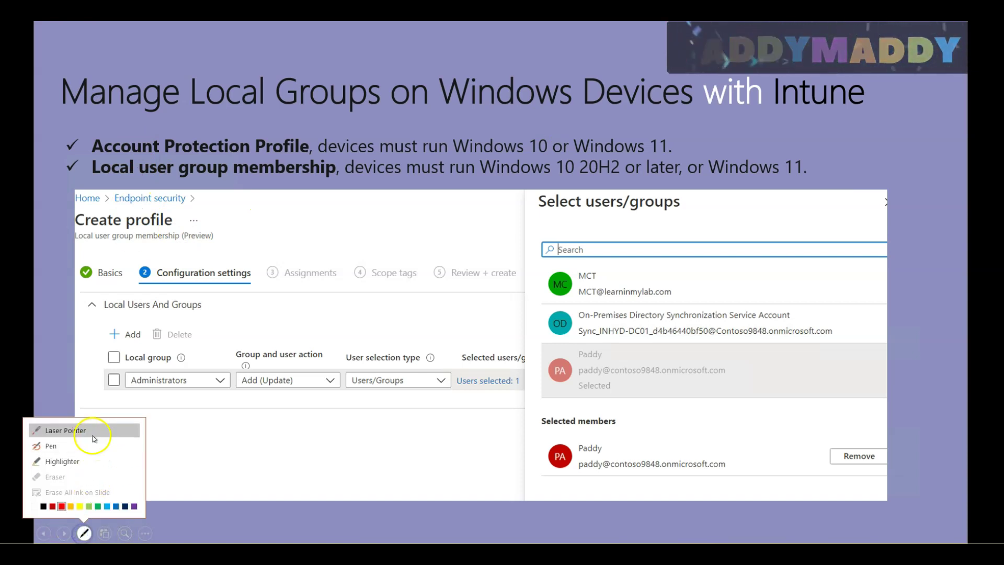
{"action": "left_click", "coordinate": [80, 425]}
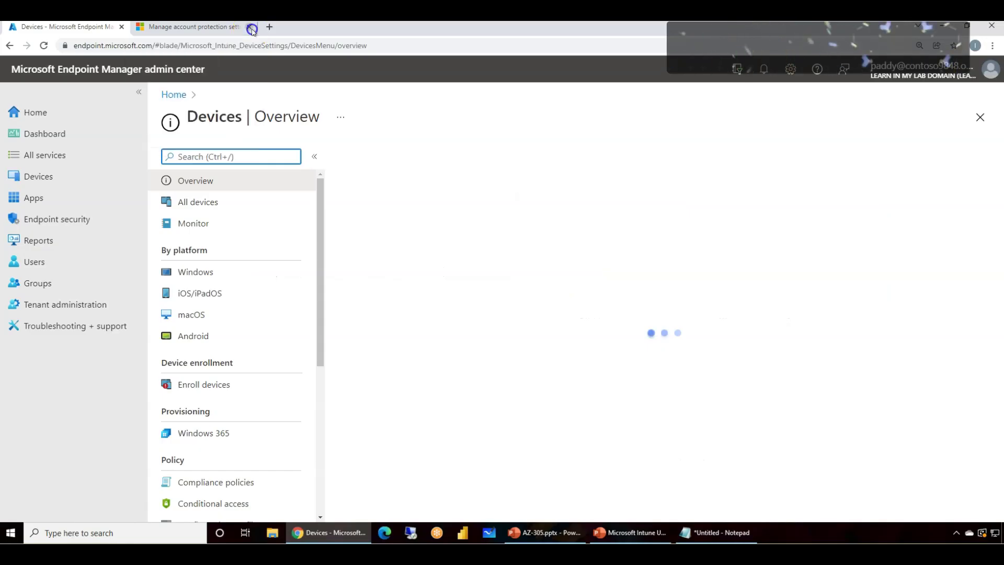
- Back in the browser, go to Endpoint security > Account protection
{"action": "key", "text": "alt+Tab"}
{"action": "left_click", "coordinate": [71, 219]}
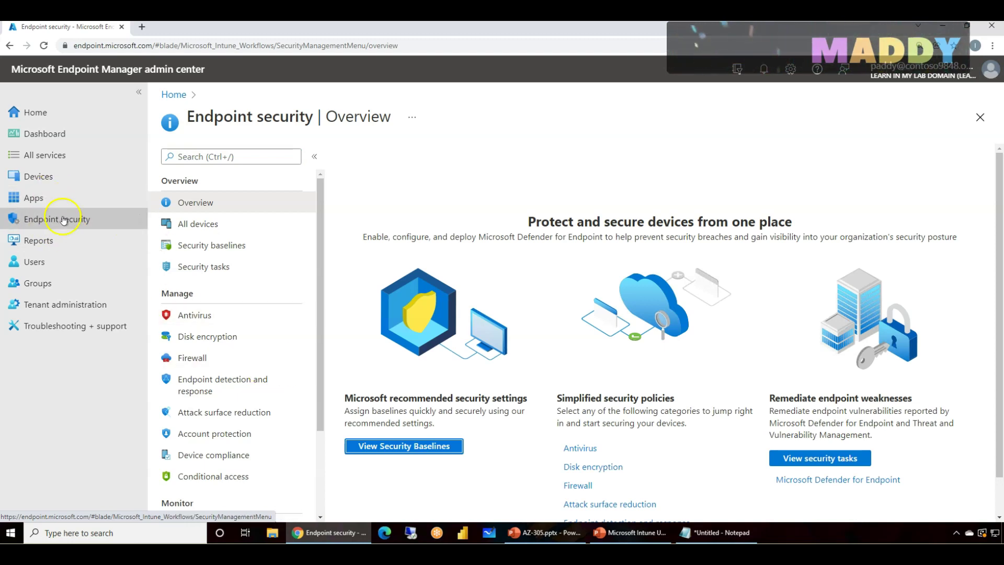
{"action": "left_click", "coordinate": [60, 178]}
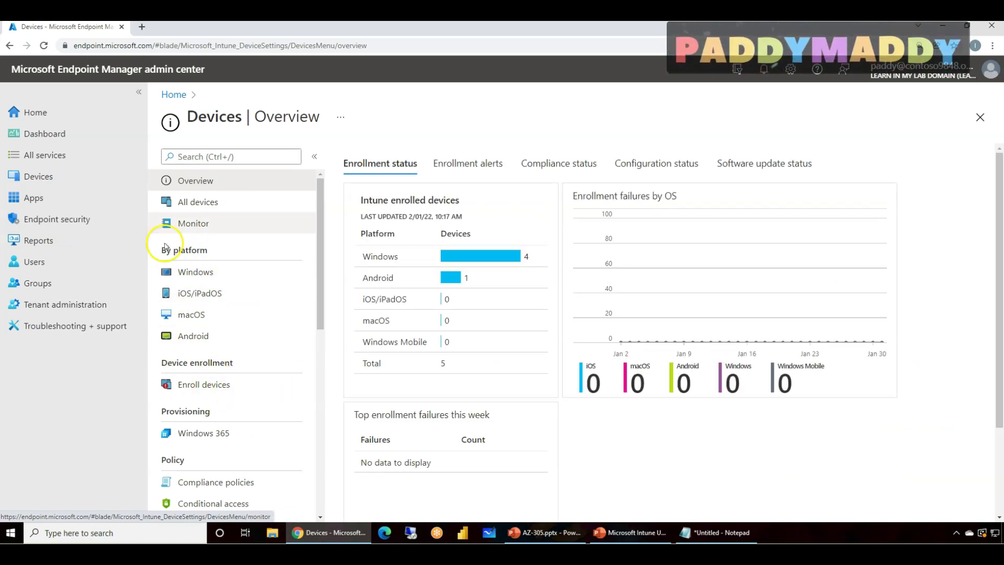
{"action": "left_click", "coordinate": [95, 225]}
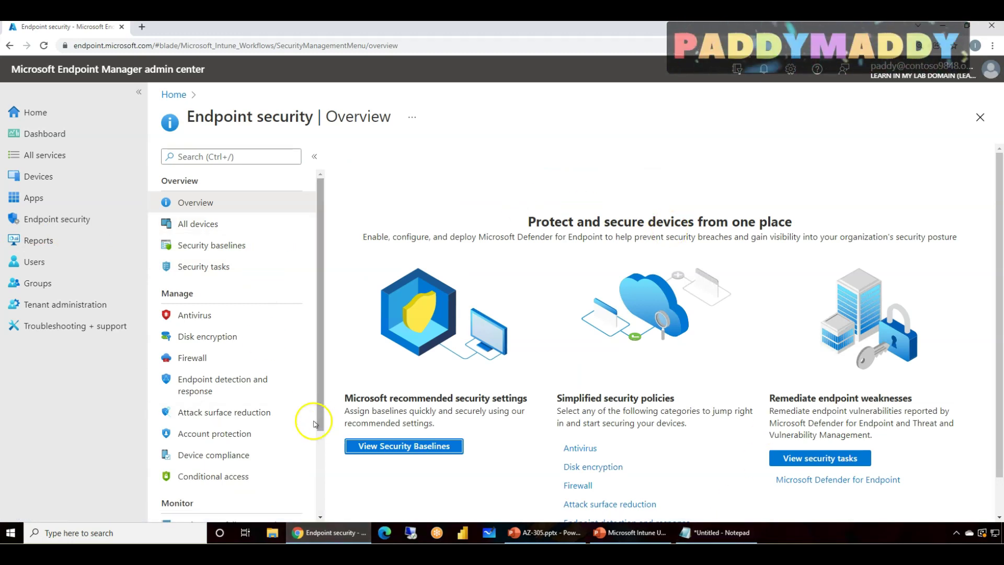
{"action": "left_click", "coordinate": [208, 321]}
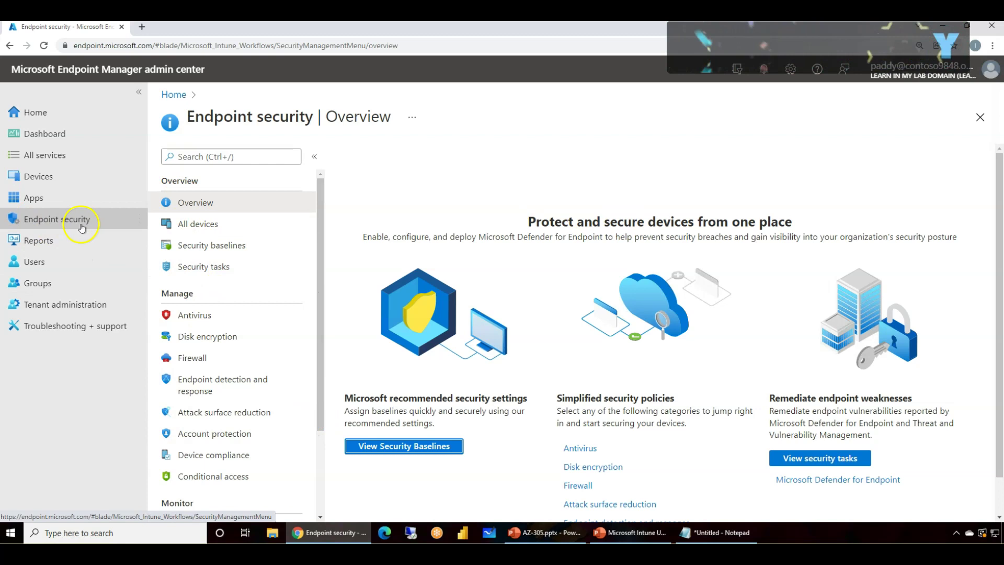
{"action": "left_click", "coordinate": [210, 435]}
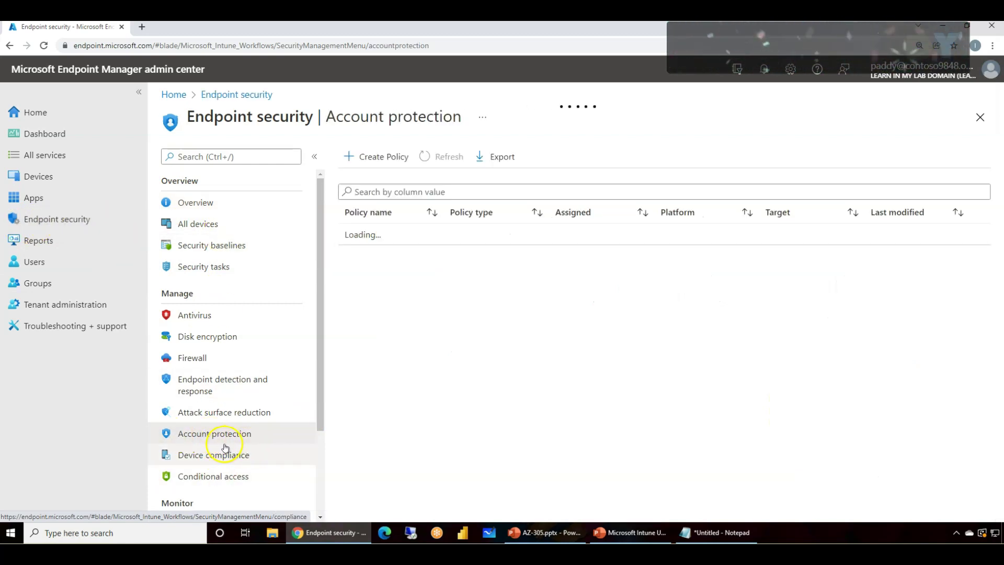
- Start a new policy for Windows 10 and later, initially picking the Account protection (Preview) profile
{"action": "left_click", "coordinate": [382, 158]}
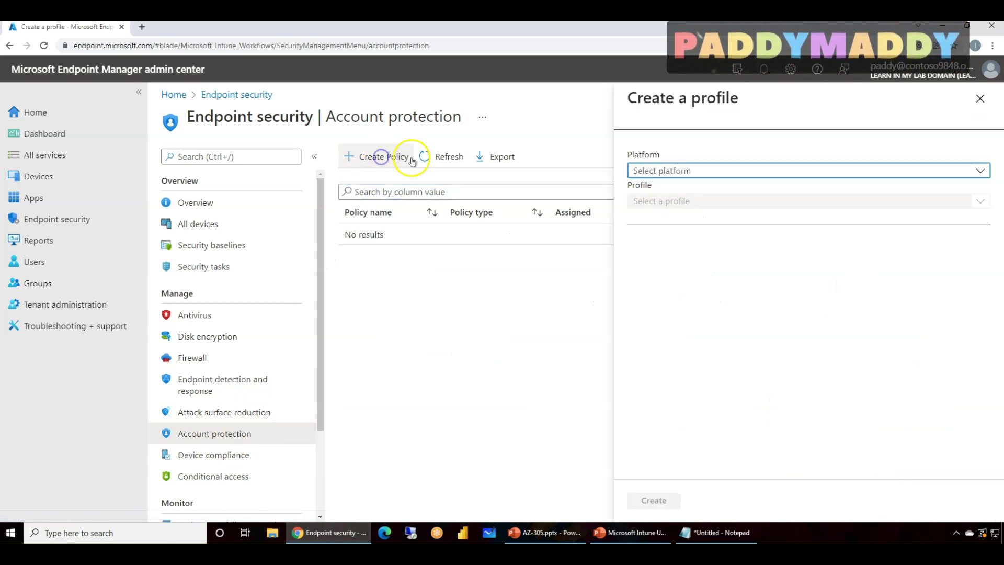
{"action": "left_click", "coordinate": [697, 173]}
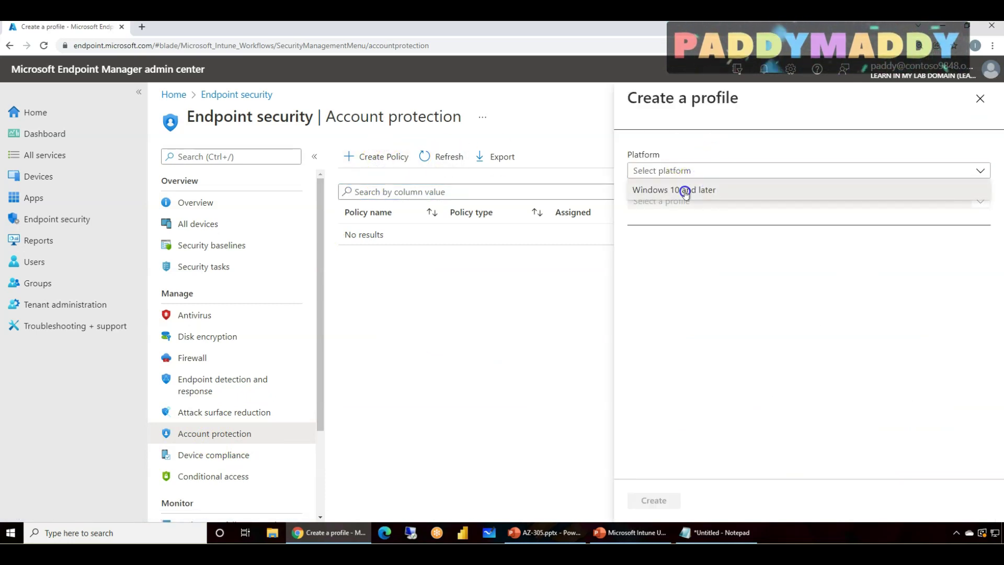
{"action": "left_click", "coordinate": [685, 192]}
{"action": "left_click", "coordinate": [678, 201]}
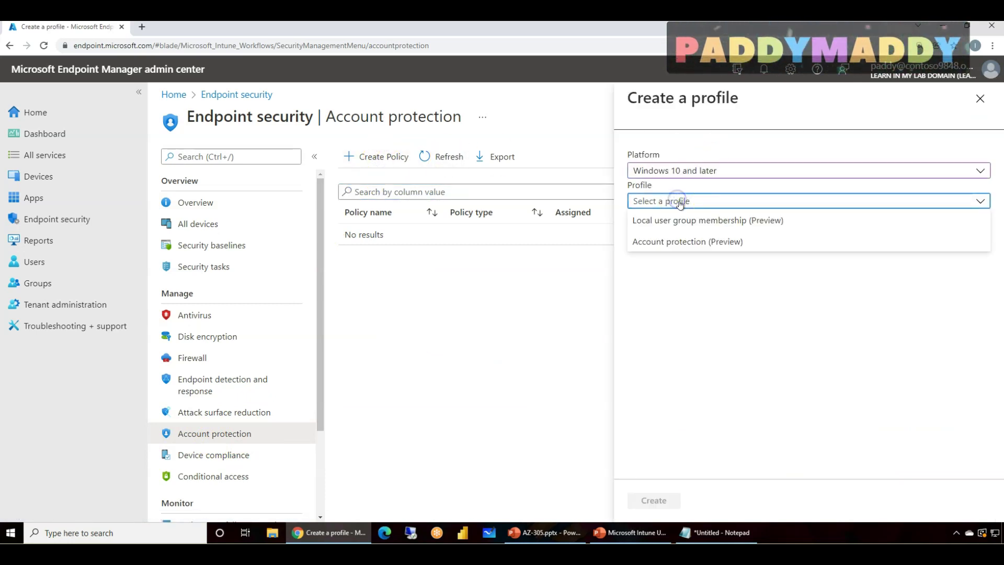
{"action": "left_click", "coordinate": [704, 227]}
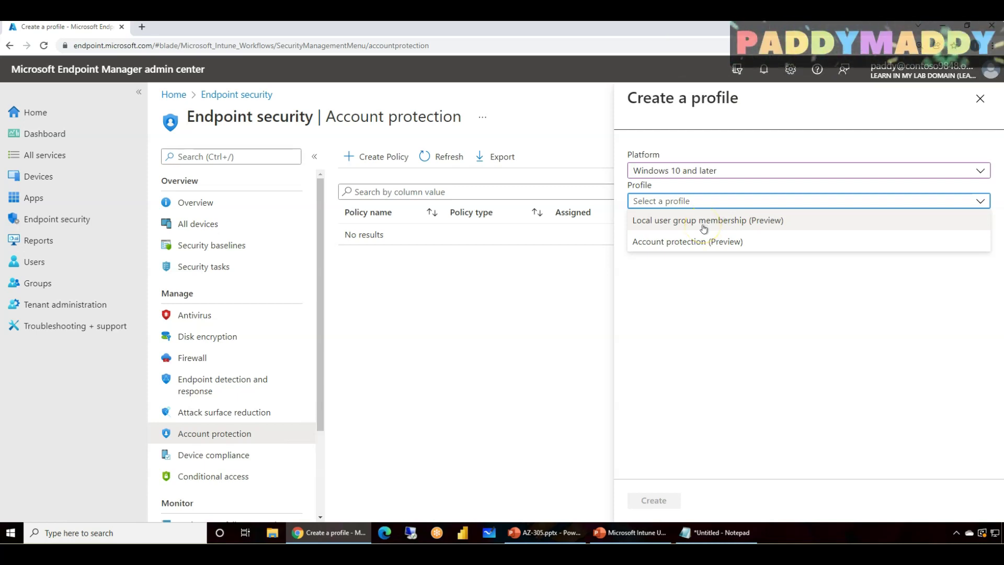
{"action": "left_click", "coordinate": [698, 248]}
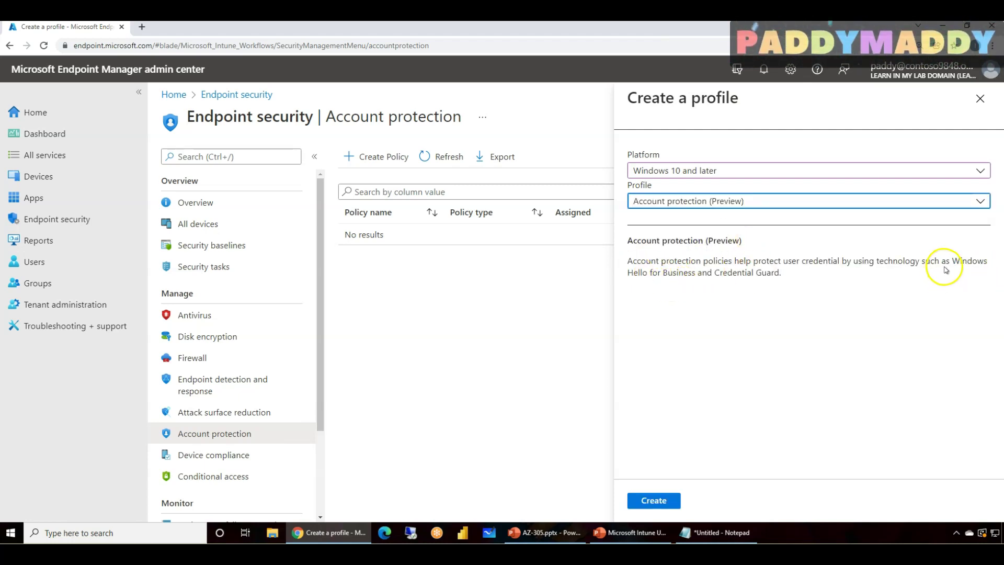
- Switch the profile to Local user group membership (Preview) and create it
{"action": "left_click_drag", "start_coordinate": [960, 263], "coordinate": [777, 283]}
{"action": "left_click", "coordinate": [827, 306]}
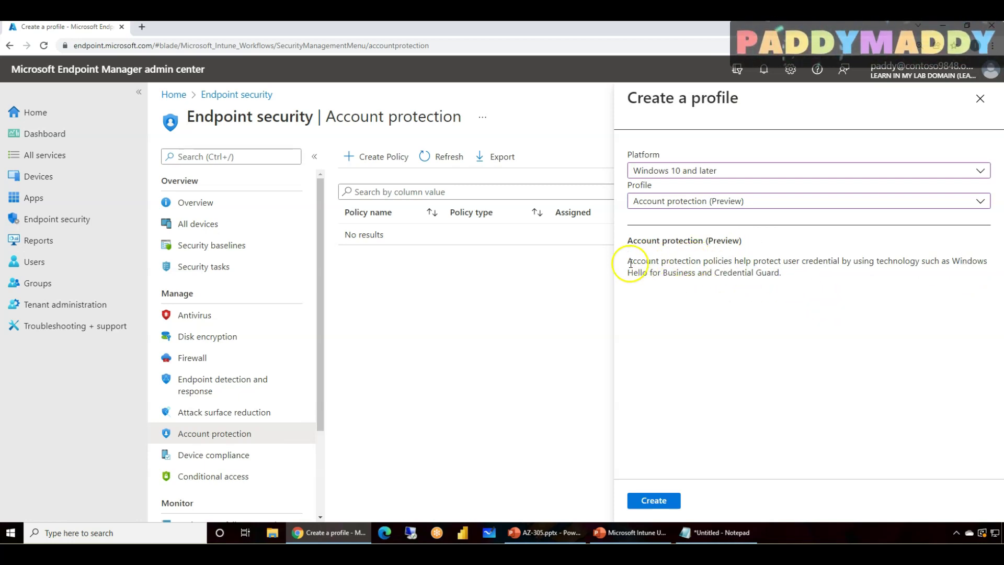
{"action": "left_click_drag", "start_coordinate": [629, 261], "coordinate": [697, 261]}
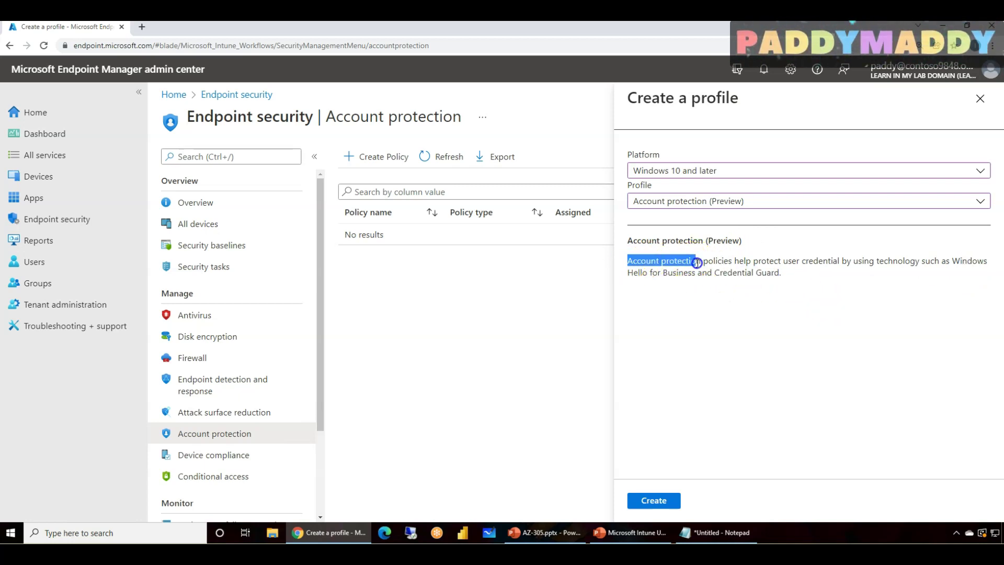
{"action": "left_click", "coordinate": [671, 204]}
{"action": "left_click", "coordinate": [695, 241]}
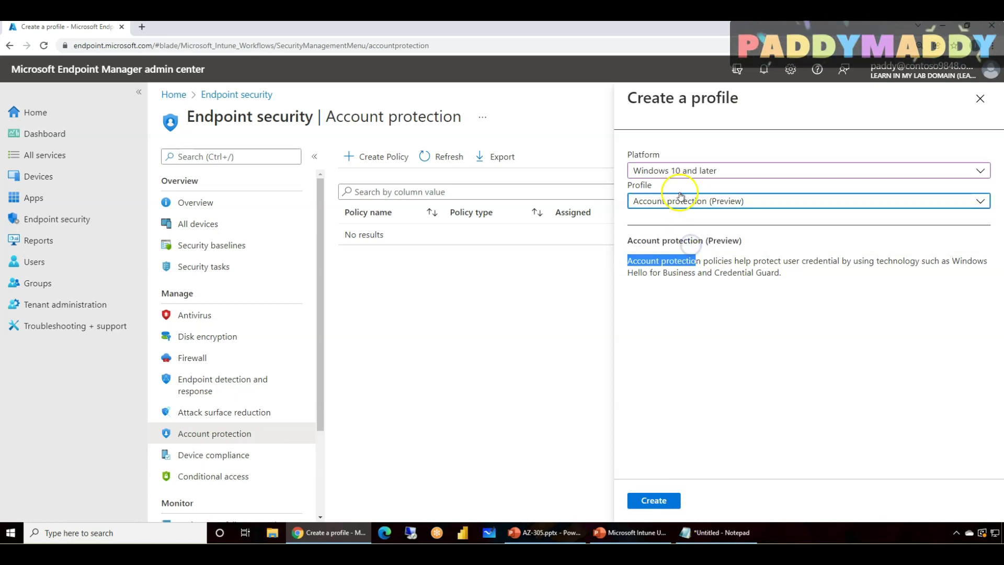
{"action": "left_click", "coordinate": [683, 210]}
{"action": "left_click", "coordinate": [660, 221]}
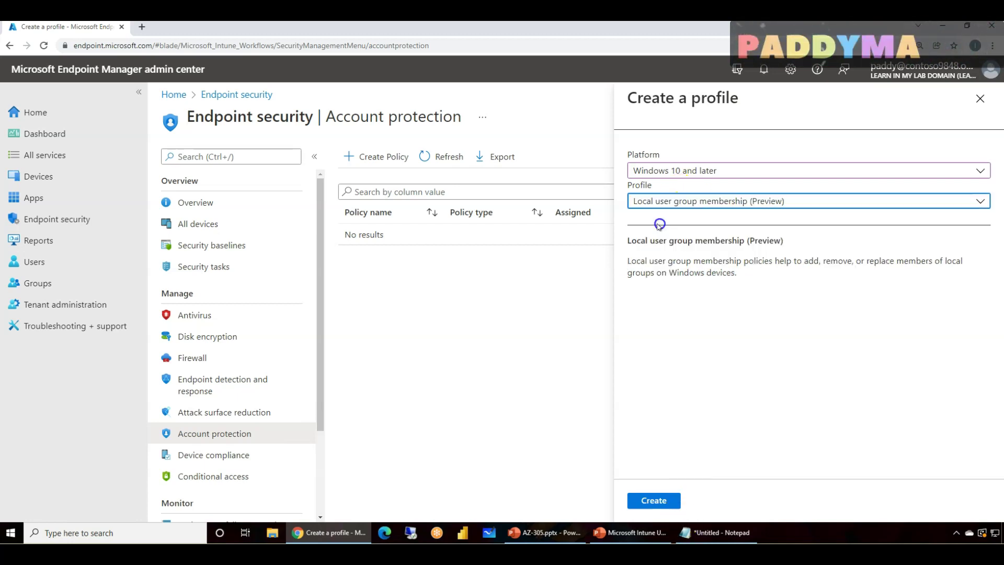
{"action": "left_click", "coordinate": [655, 501]}
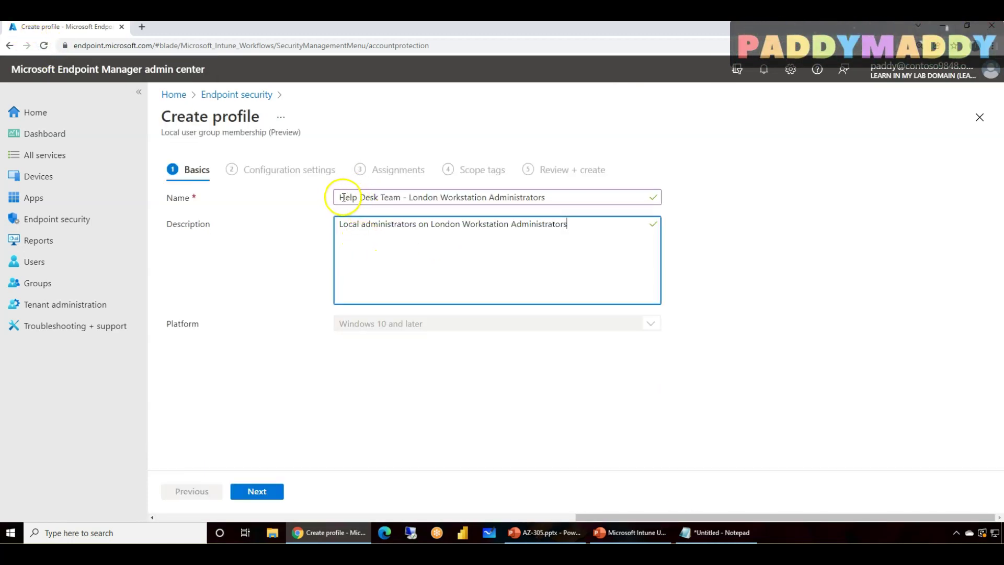
- Enter the name 'Help Desk Team - London Workstation Administrators' and a description on Basics, then continue
{"action": "left_click", "coordinate": [343, 197]}
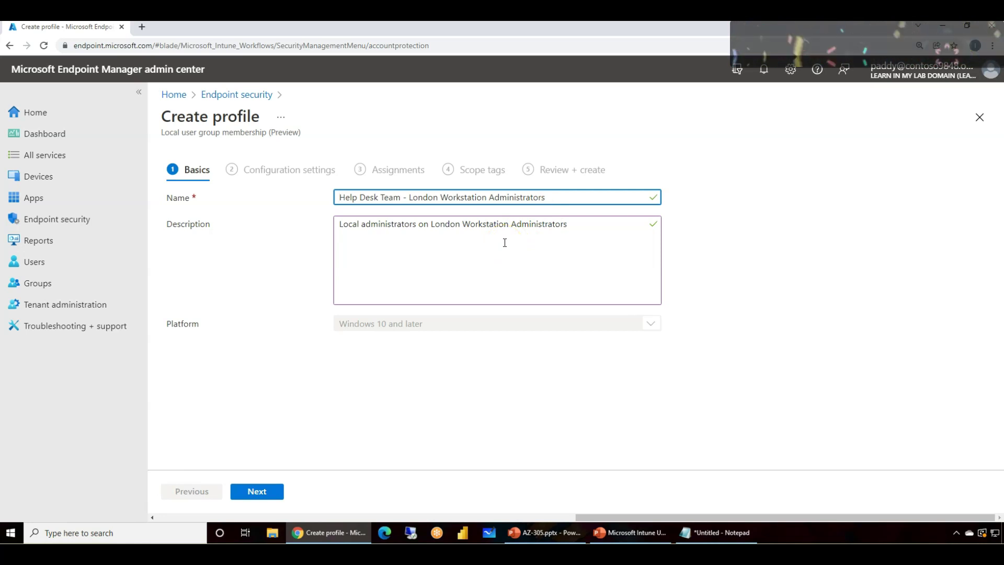
{"action": "left_click_drag", "start_coordinate": [610, 217], "coordinate": [343, 238]}
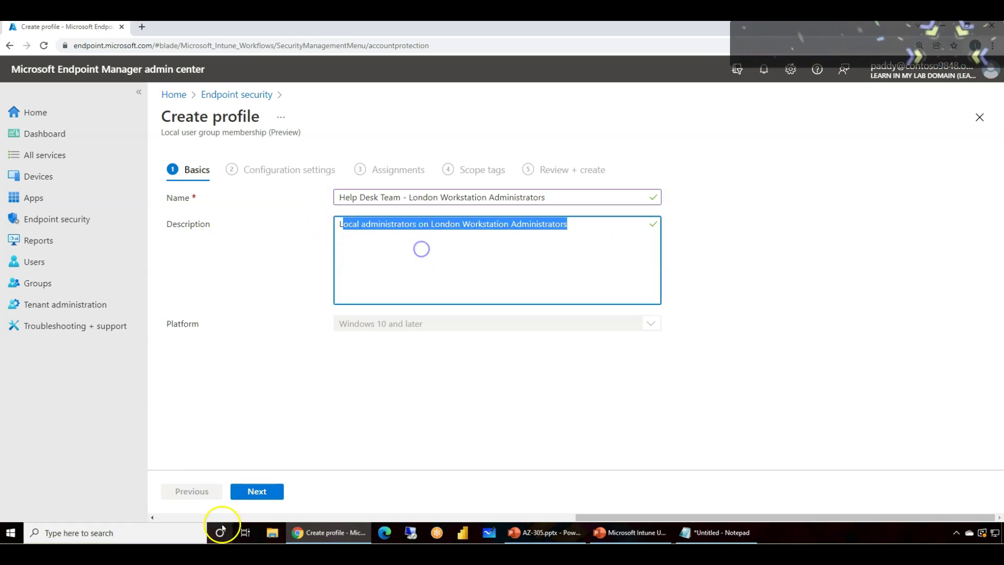
{"action": "left_click", "coordinate": [269, 491]}
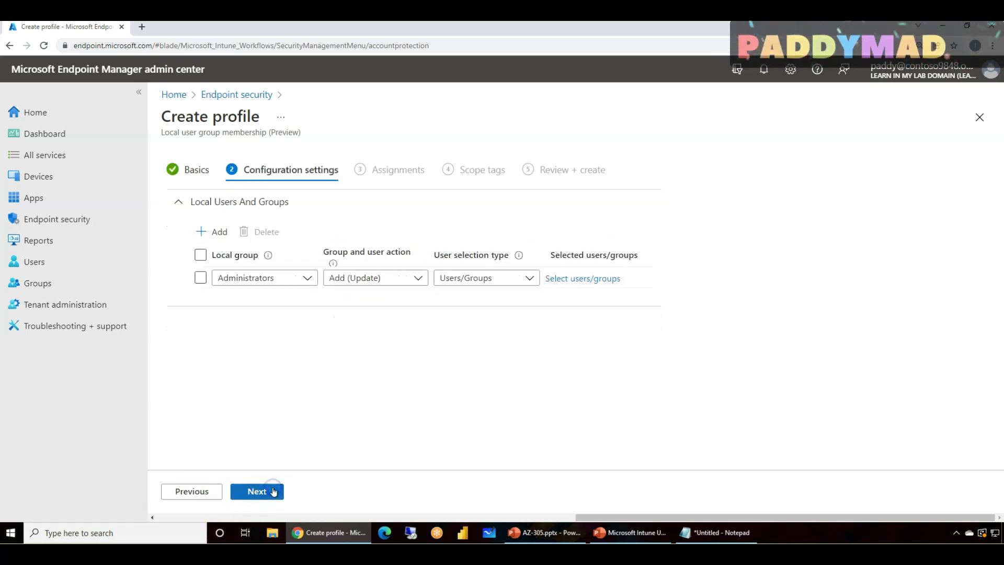
- Choose Administrators as the local group, after briefly trying Remote Desktop Users and Users
{"action": "left_click", "coordinate": [306, 279]}
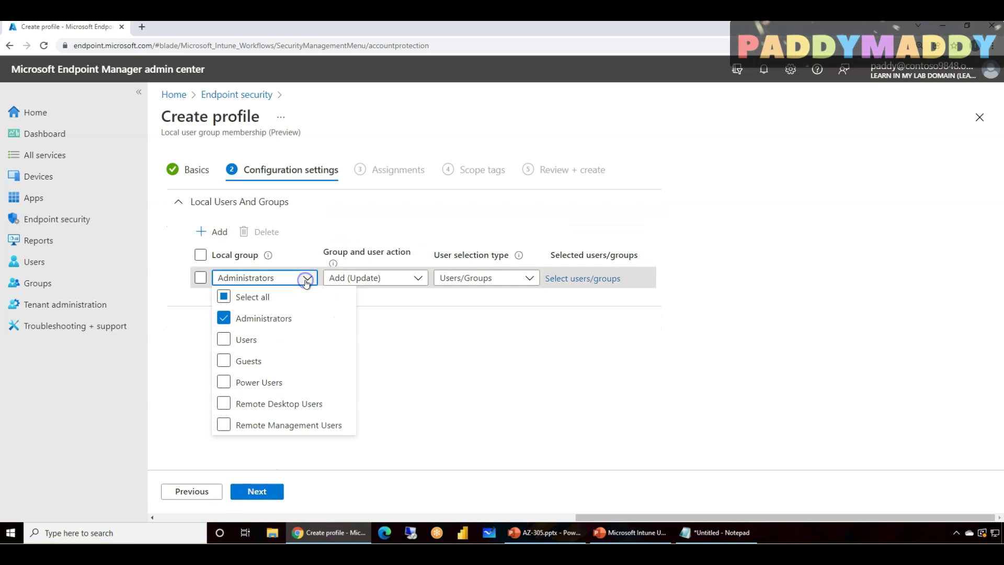
{"action": "left_click", "coordinate": [268, 320]}
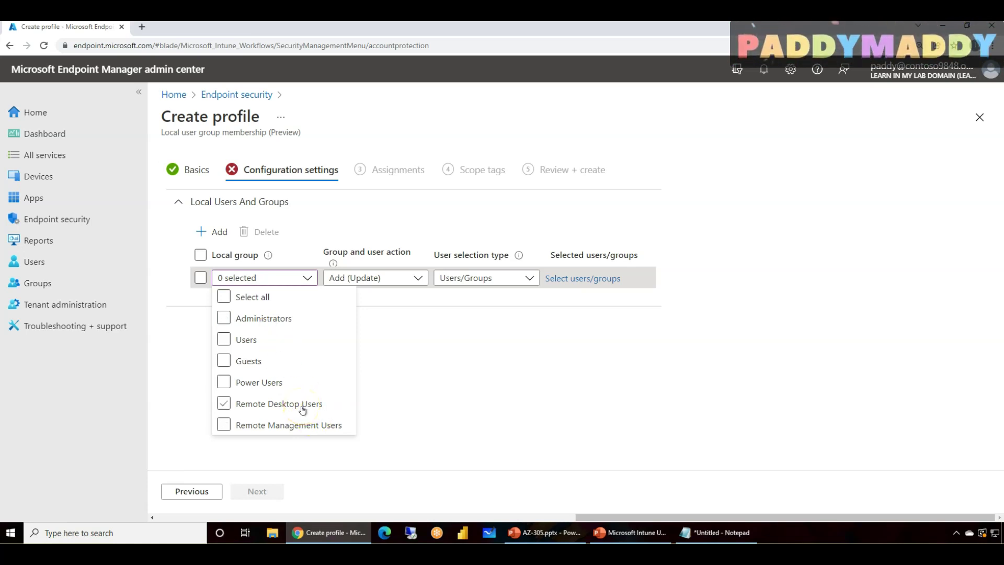
{"action": "left_click", "coordinate": [302, 409]}
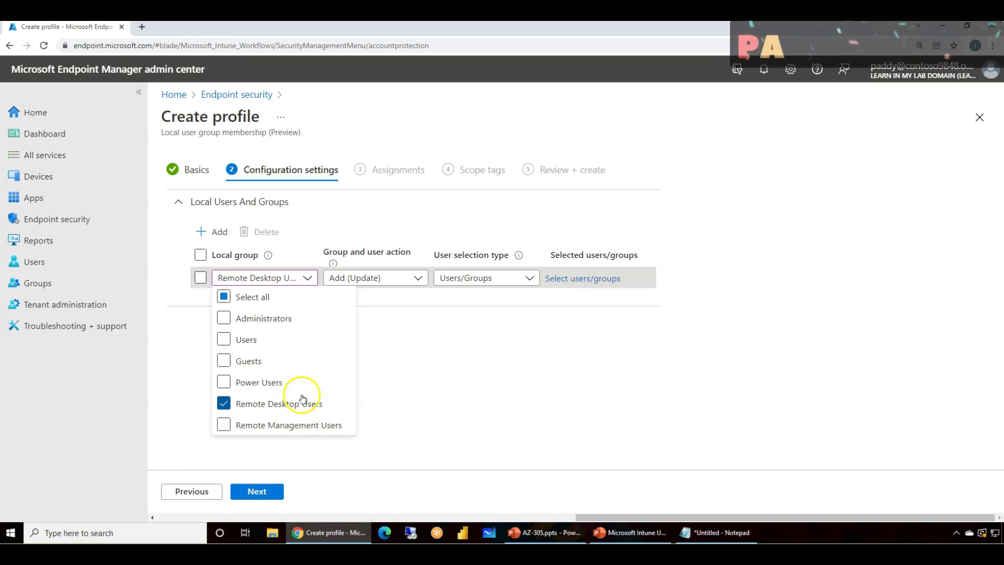
{"action": "left_click", "coordinate": [251, 404]}
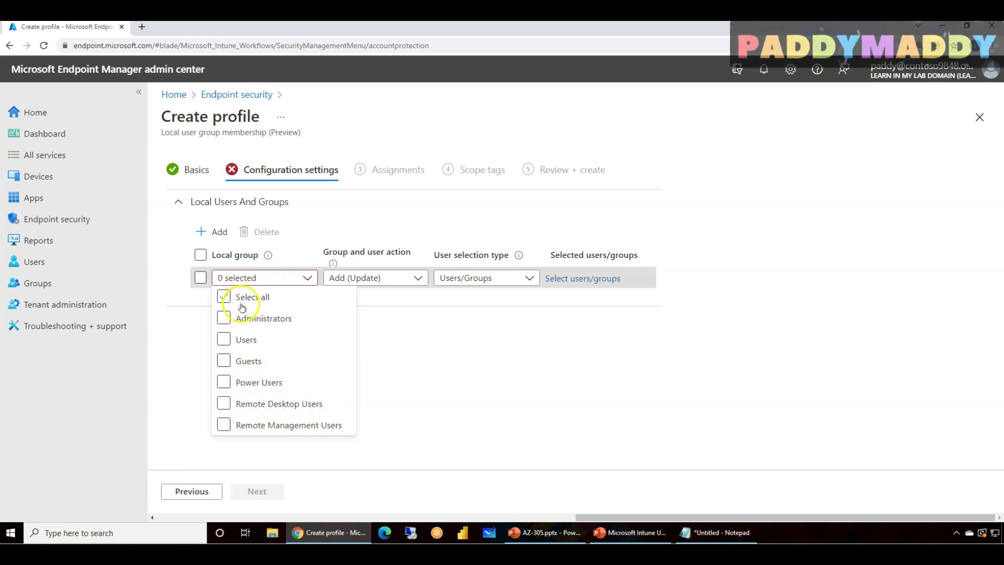
{"action": "left_click", "coordinate": [238, 341]}
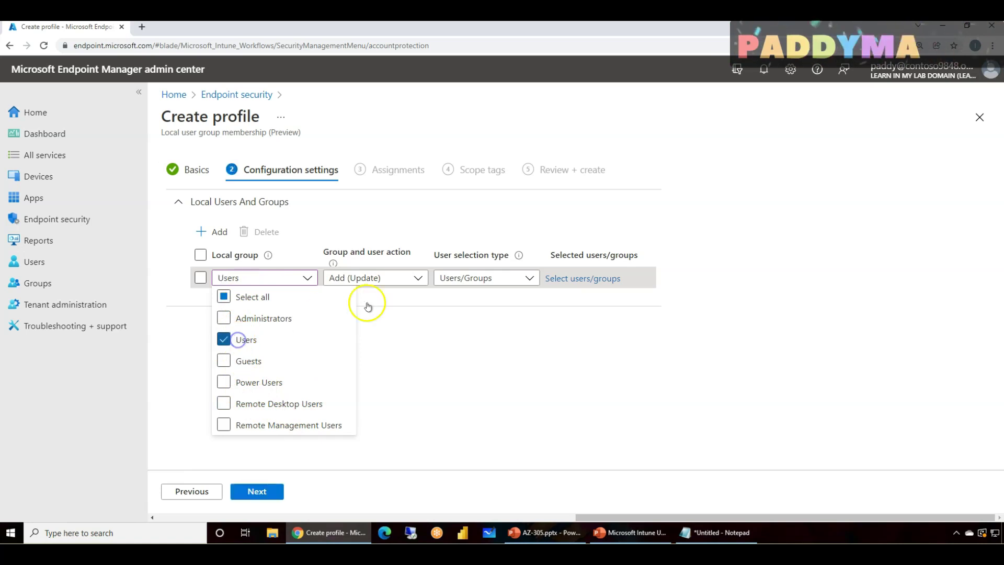
{"action": "left_click", "coordinate": [245, 343]}
{"action": "left_click", "coordinate": [250, 320]}
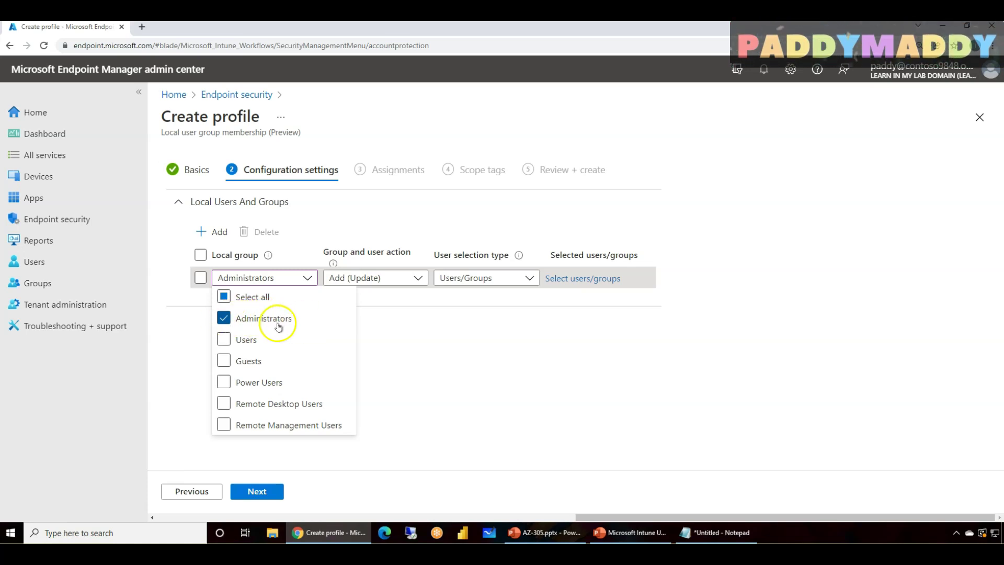
{"action": "left_click", "coordinate": [429, 319]}
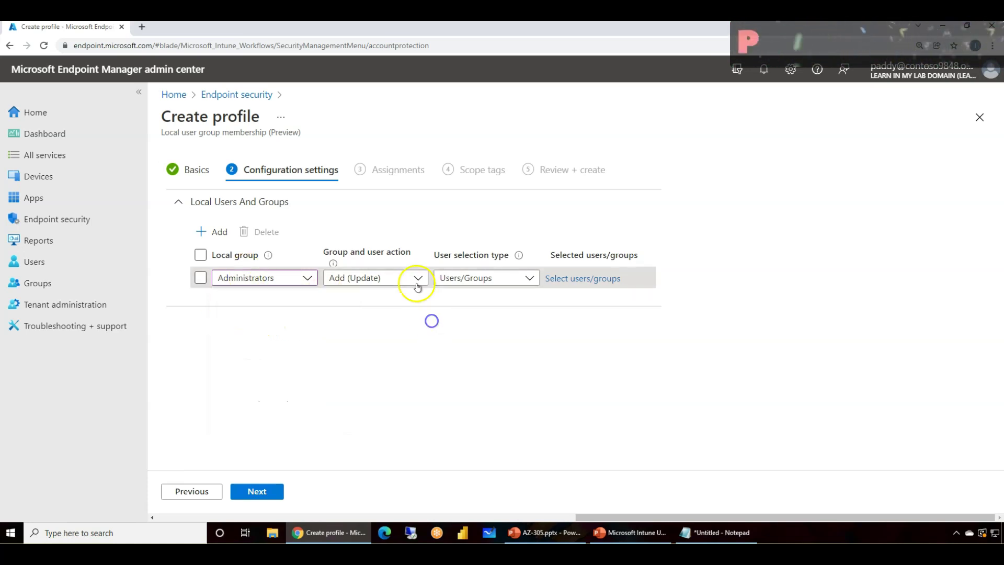
- Keep the action as Add (Update) and set user selection type to Manual
{"action": "left_click", "coordinate": [416, 277]}
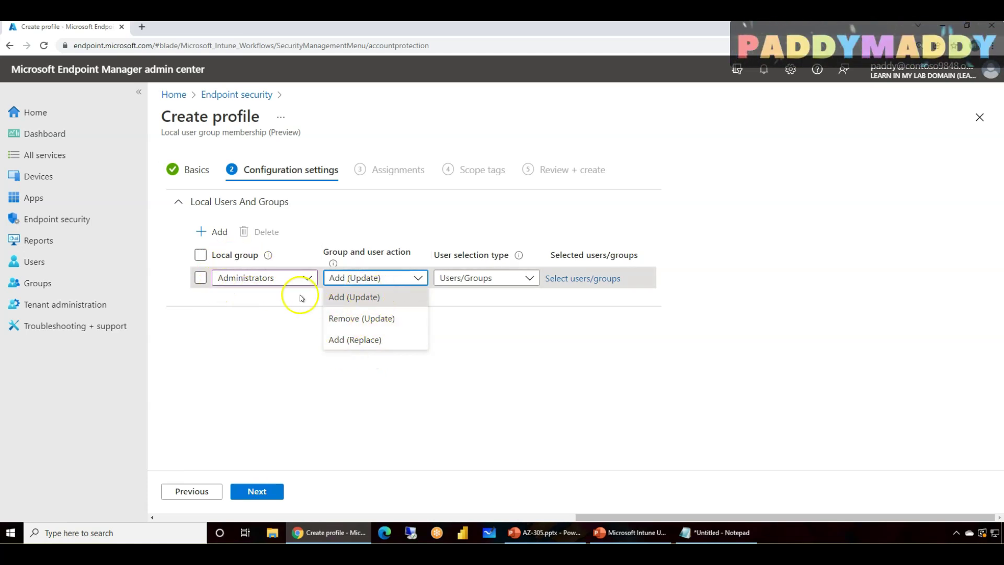
{"action": "left_click", "coordinate": [386, 301]}
{"action": "left_click", "coordinate": [522, 281]}
{"action": "left_click", "coordinate": [470, 320]}
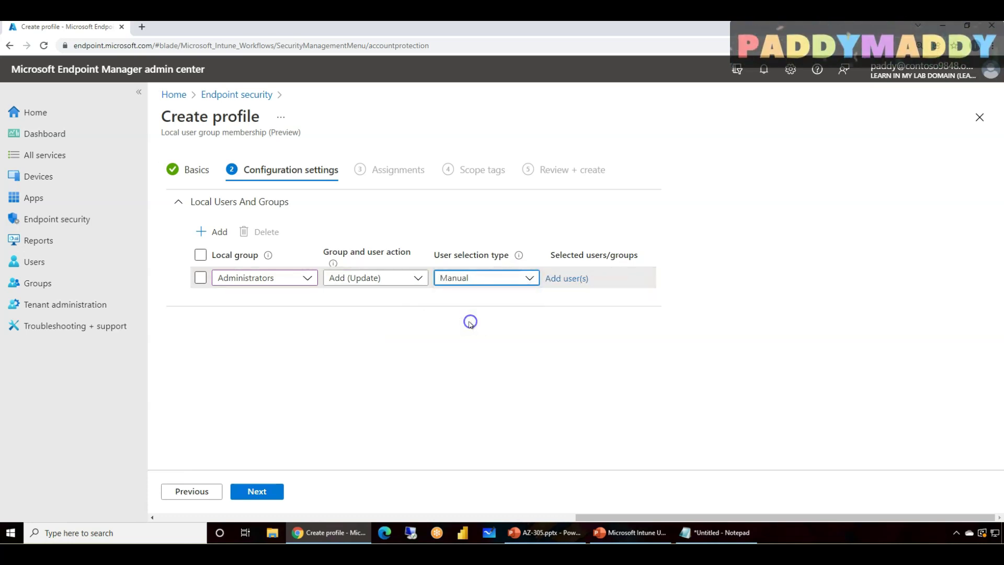
- Open Add users, type then delete a Domain\Helpdesk entry, and close the pane discarding changes
{"action": "left_click", "coordinate": [584, 282]}
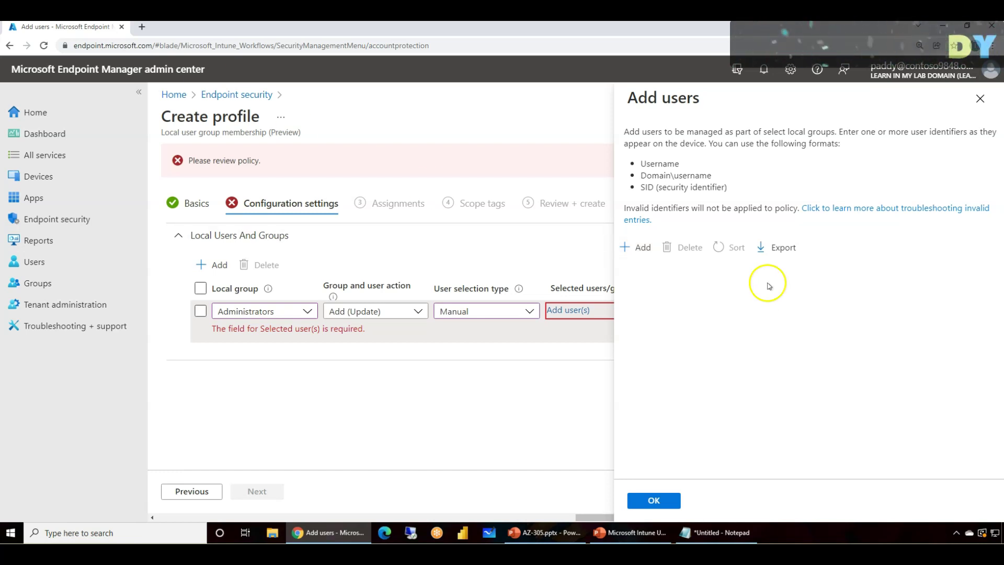
{"action": "left_click", "coordinate": [641, 247]}
{"action": "left_click", "coordinate": [695, 270]}
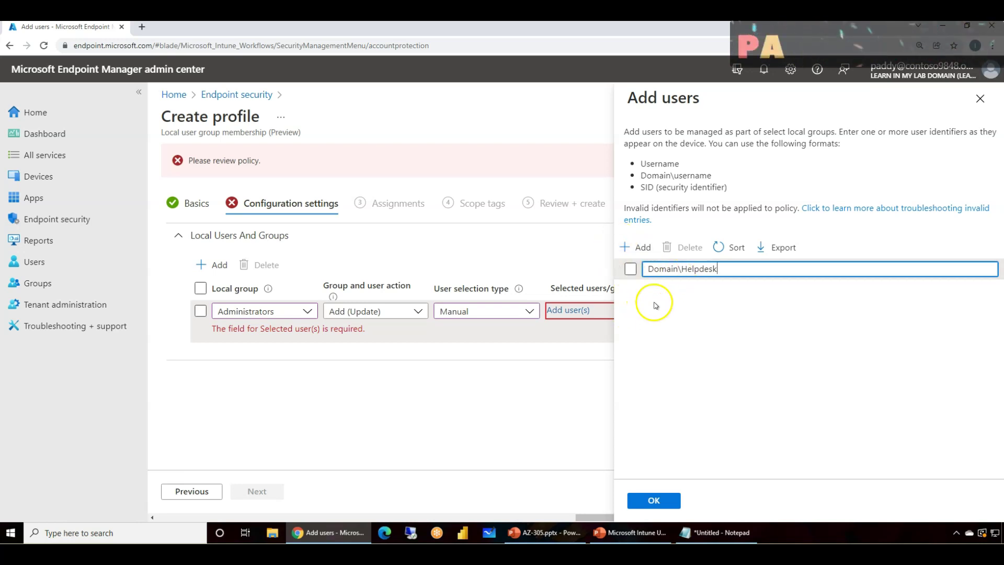
{"action": "triple_click", "coordinate": [735, 265]}
{"action": "key", "text": "BackSpace"}
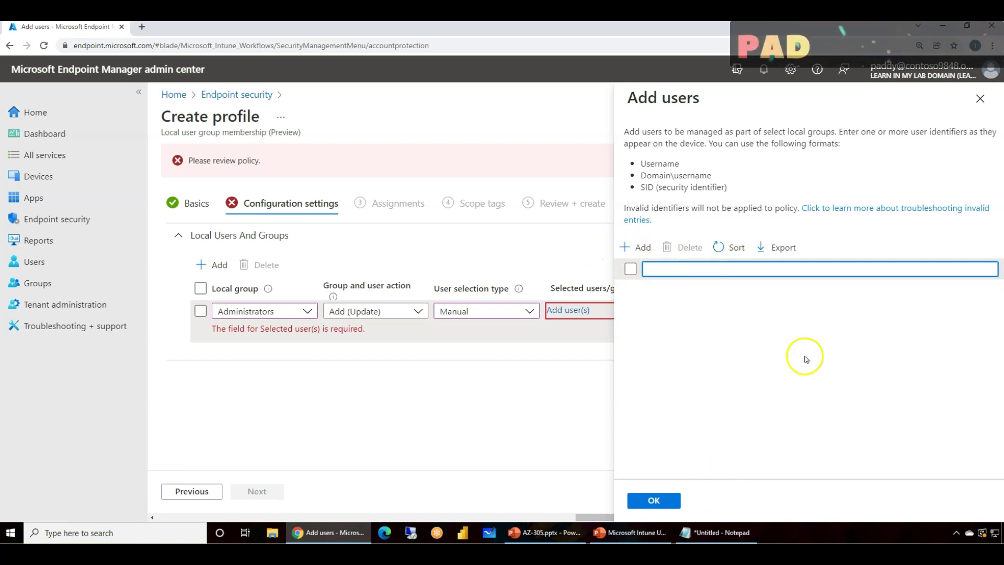
{"action": "left_click", "coordinate": [980, 98]}
{"action": "left_click", "coordinate": [550, 104]}
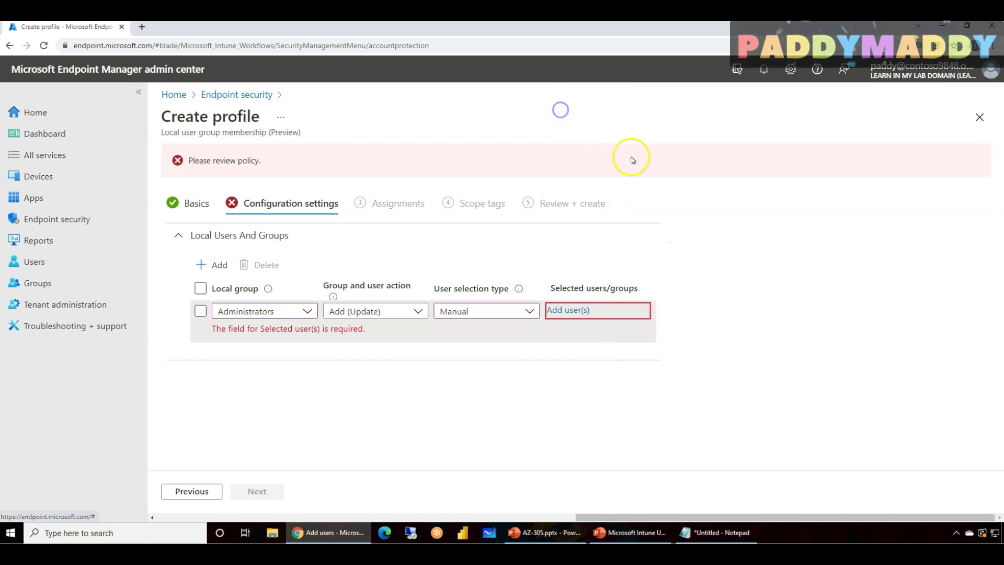
- Switch user selection to Users/Groups and select the London Help Desk Team group
{"action": "left_click", "coordinate": [575, 311]}
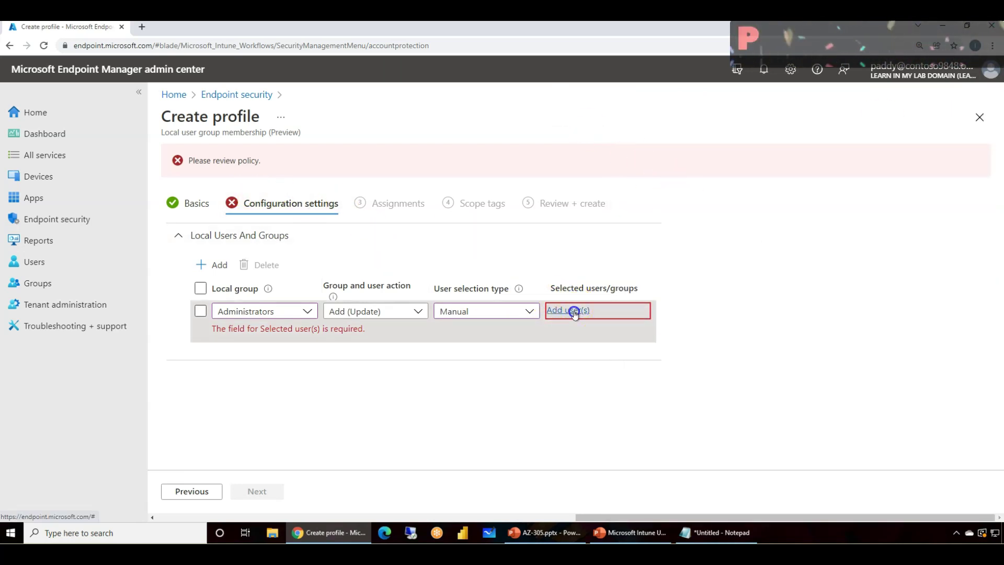
{"action": "left_click", "coordinate": [460, 312]}
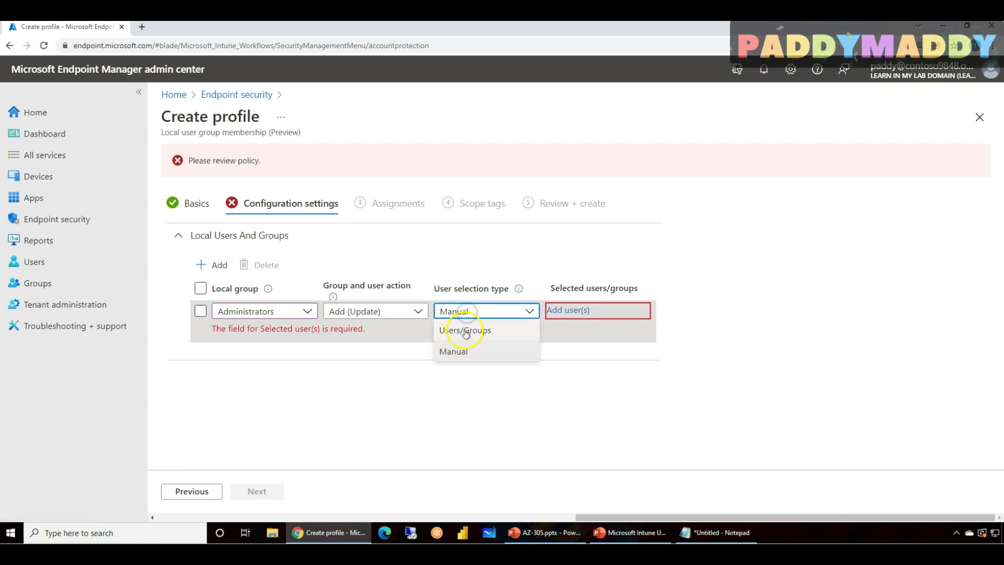
{"action": "left_click", "coordinate": [463, 329]}
{"action": "left_click", "coordinate": [585, 284]}
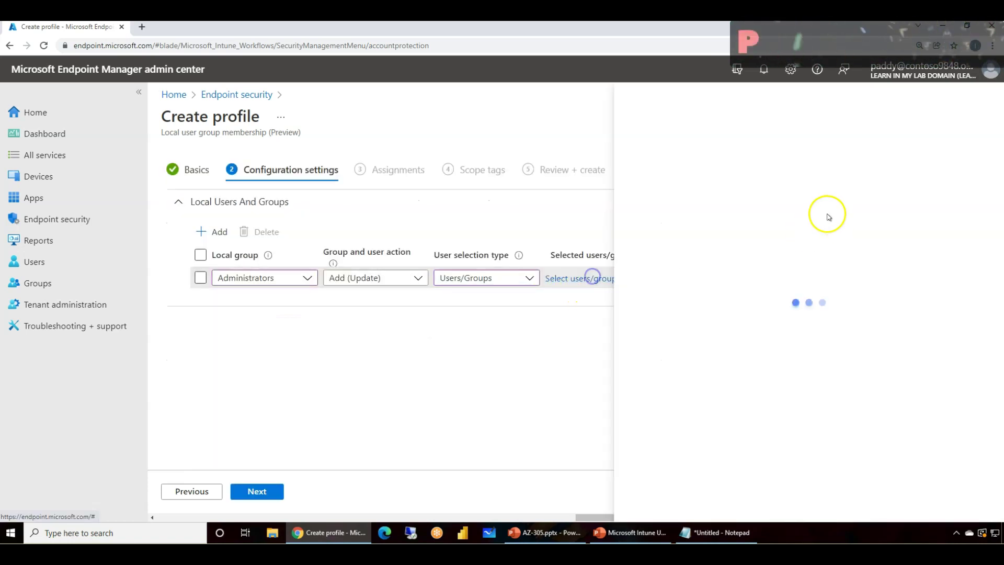
{"action": "left_click", "coordinate": [690, 147]}
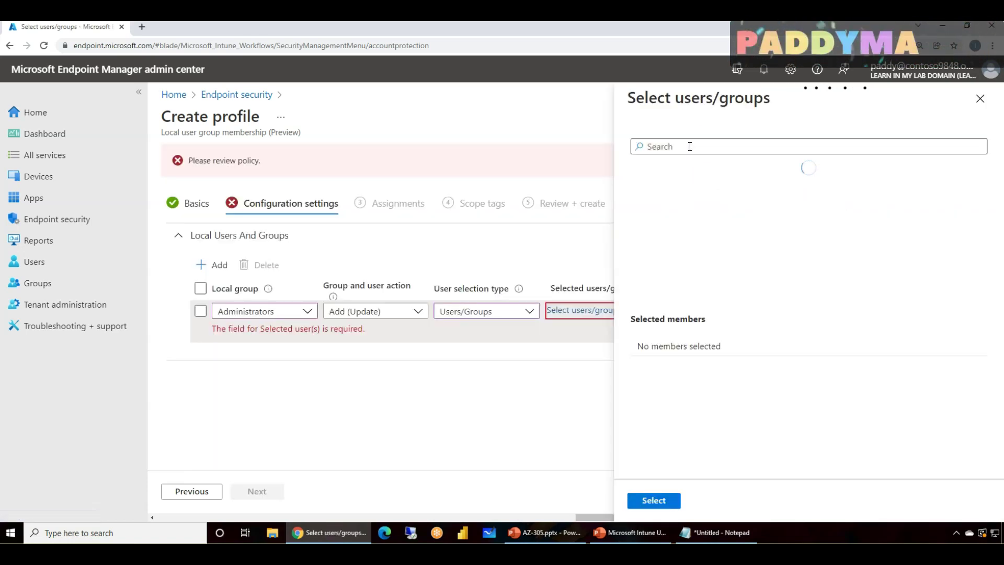
{"action": "type", "text": "London Help Desk Team"}
{"action": "left_click", "coordinate": [686, 150]}
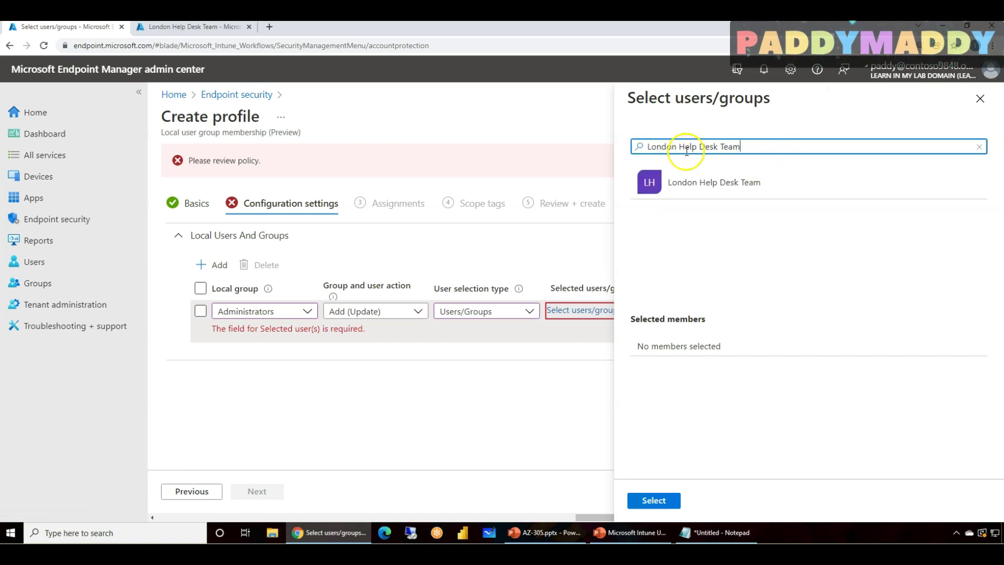
{"action": "left_click", "coordinate": [713, 183]}
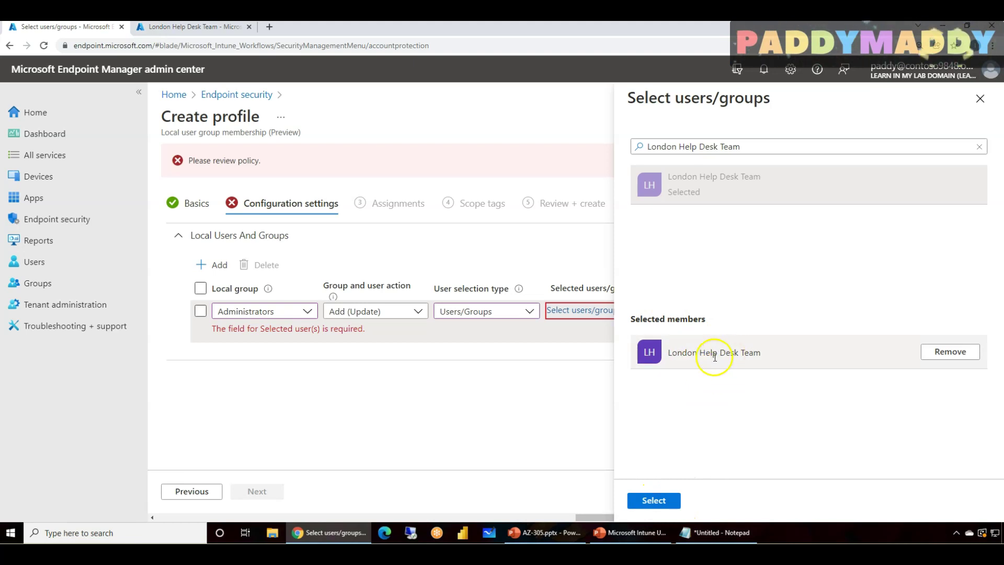
{"action": "left_click", "coordinate": [654, 500]}
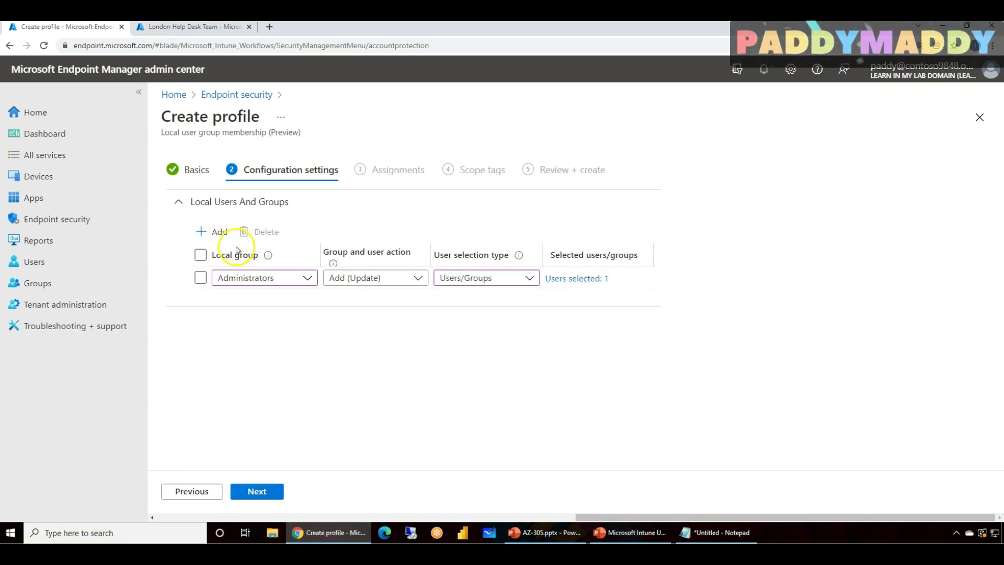
{"action": "left_click", "coordinate": [211, 232]}
{"action": "left_click", "coordinate": [385, 299]}
{"action": "left_click", "coordinate": [369, 337]}
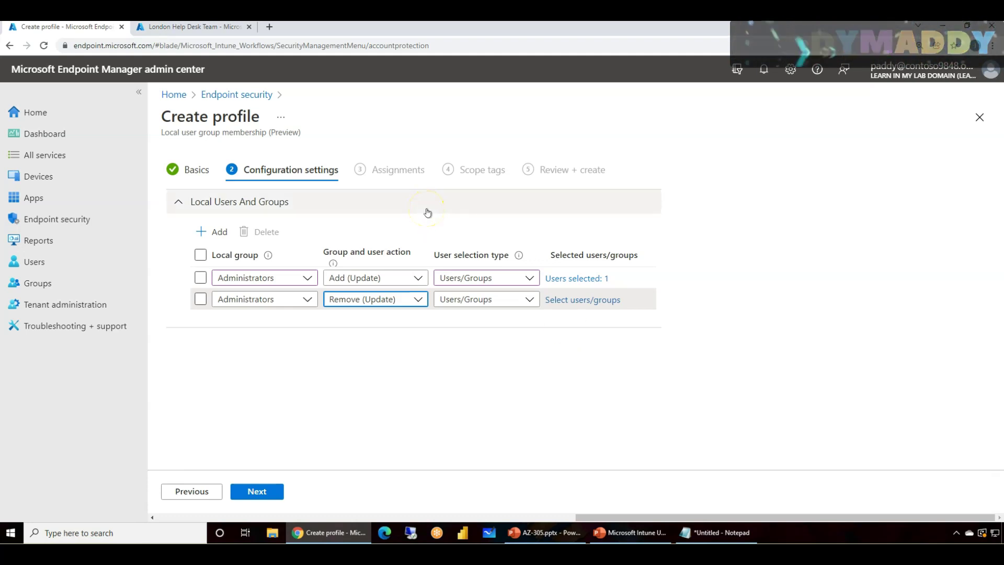
{"action": "left_click", "coordinate": [380, 303]}
{"action": "left_click", "coordinate": [556, 382]}
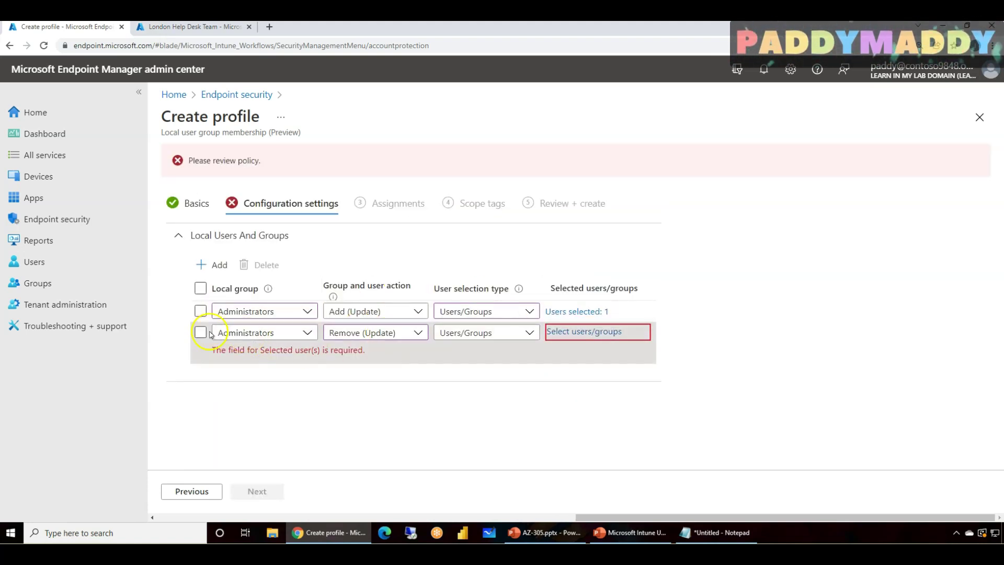
{"action": "left_click", "coordinate": [203, 335]}
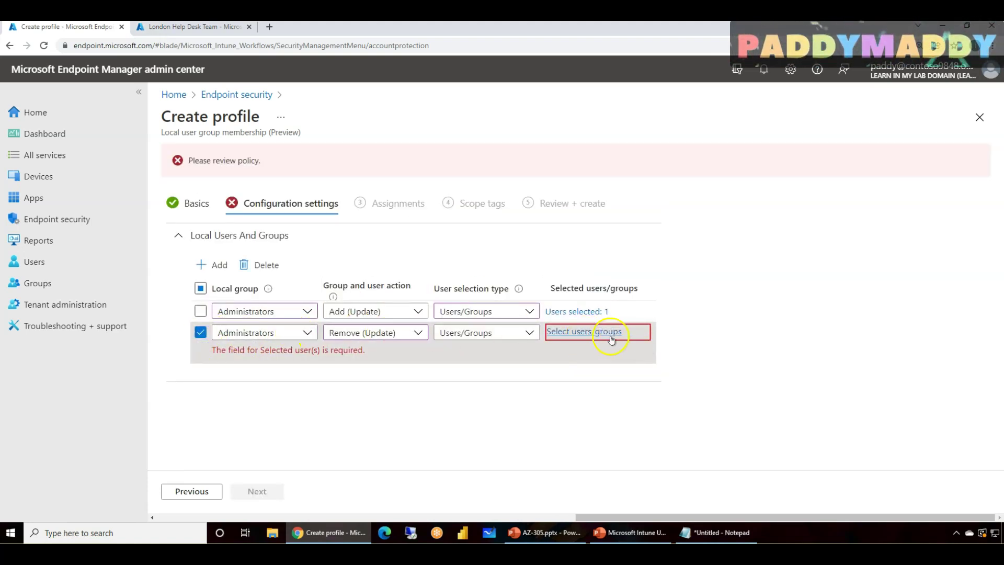
{"action": "left_click", "coordinate": [264, 265]}
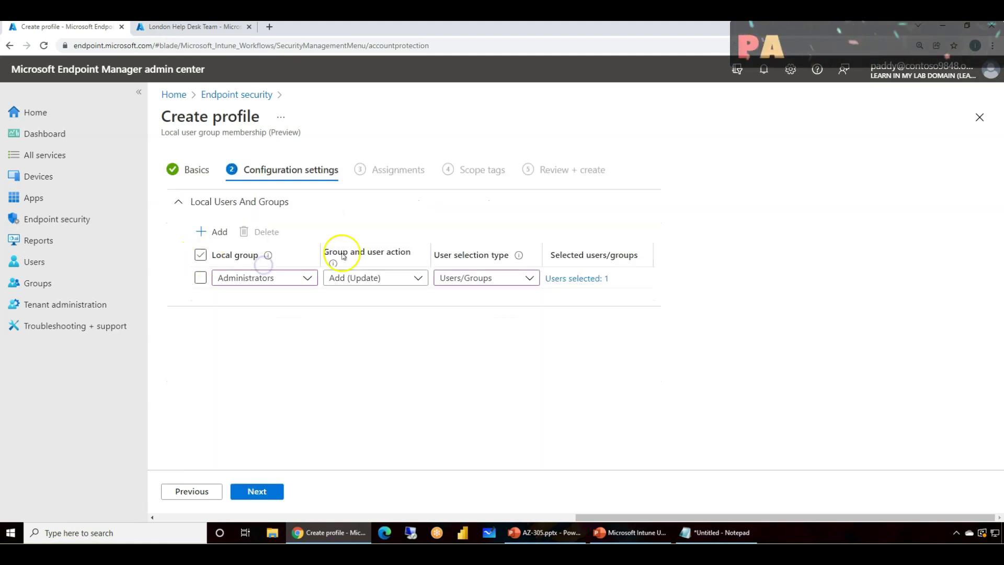
- Move to Assignments and include All devices
{"action": "left_click", "coordinate": [262, 491]}
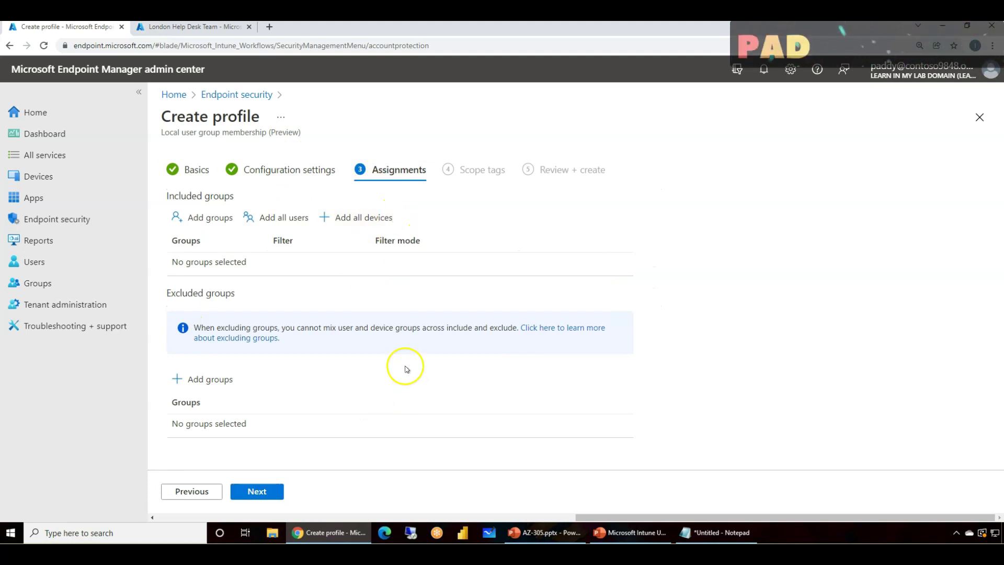
{"action": "left_click", "coordinate": [357, 219]}
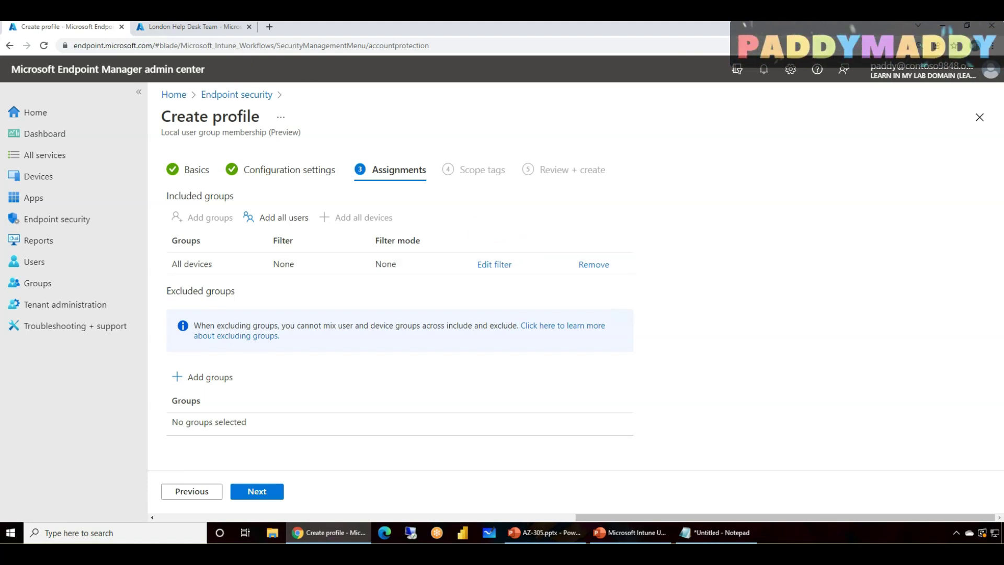
{"action": "left_click", "coordinate": [499, 264]}
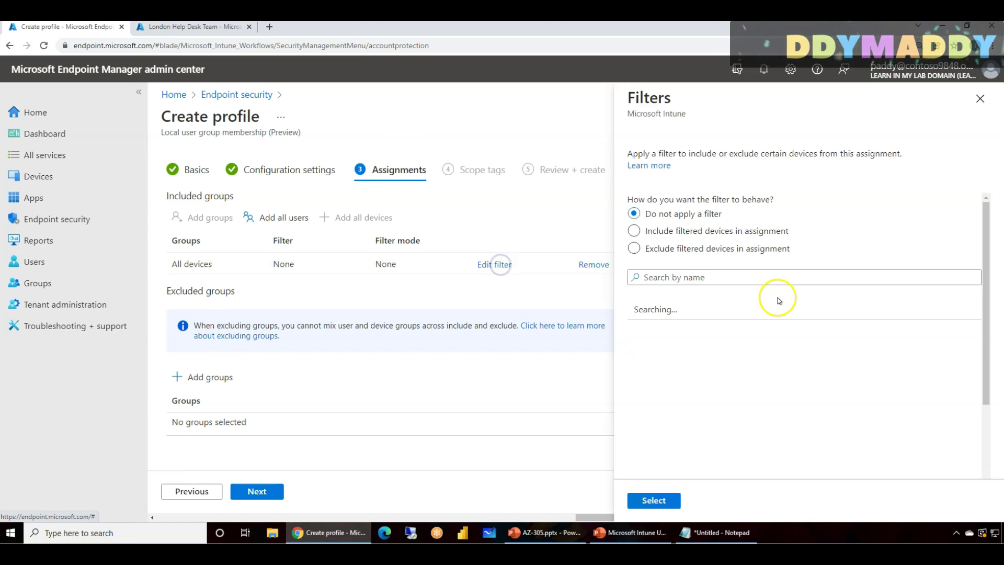
{"action": "left_click", "coordinate": [635, 231]}
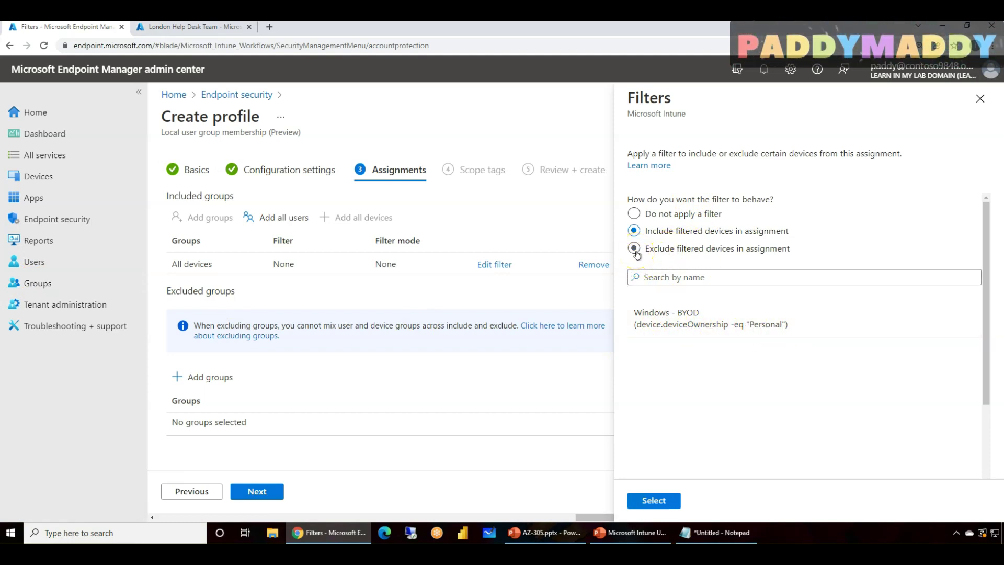
{"action": "left_click", "coordinate": [980, 98]}
{"action": "left_click", "coordinate": [551, 105]}
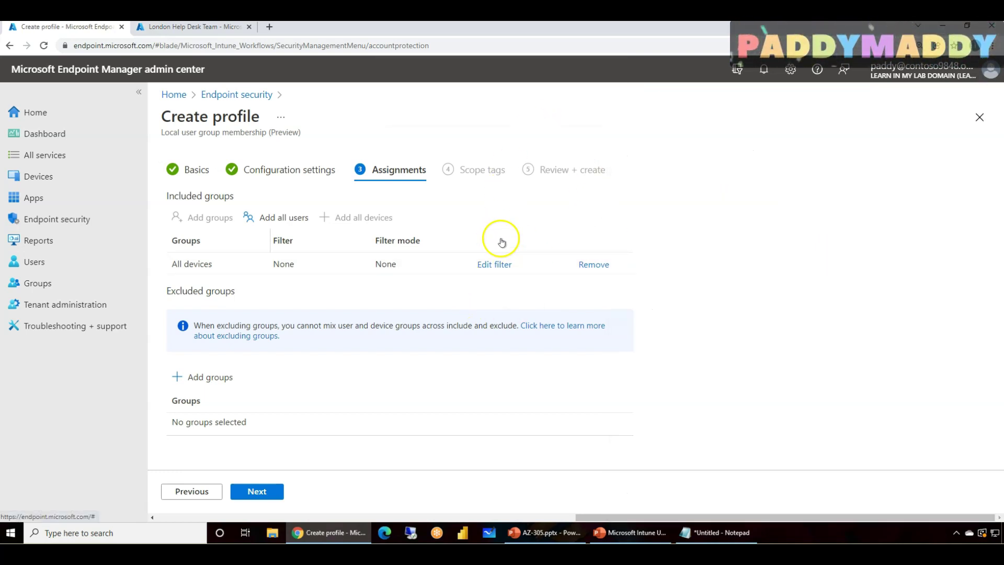
- Remove and re-add the All devices assignment, then advance to Scope tags
{"action": "left_click", "coordinate": [596, 266]}
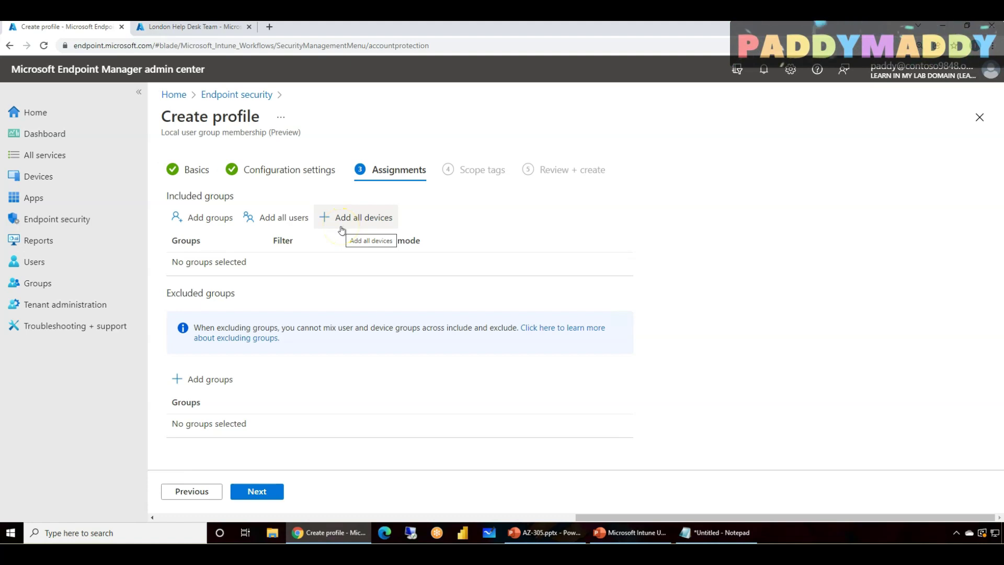
{"action": "left_click", "coordinate": [350, 229]}
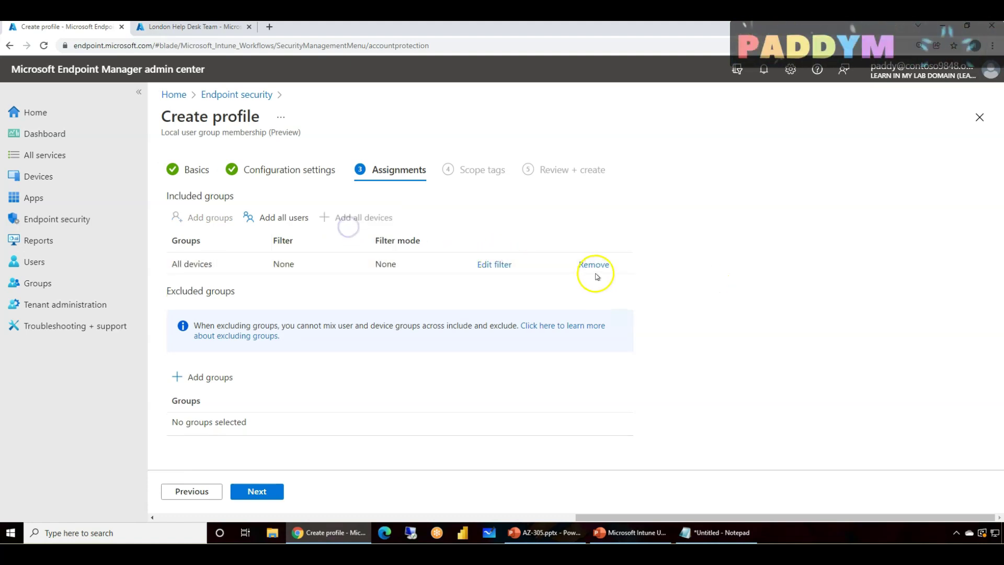
{"action": "left_click", "coordinate": [267, 492]}
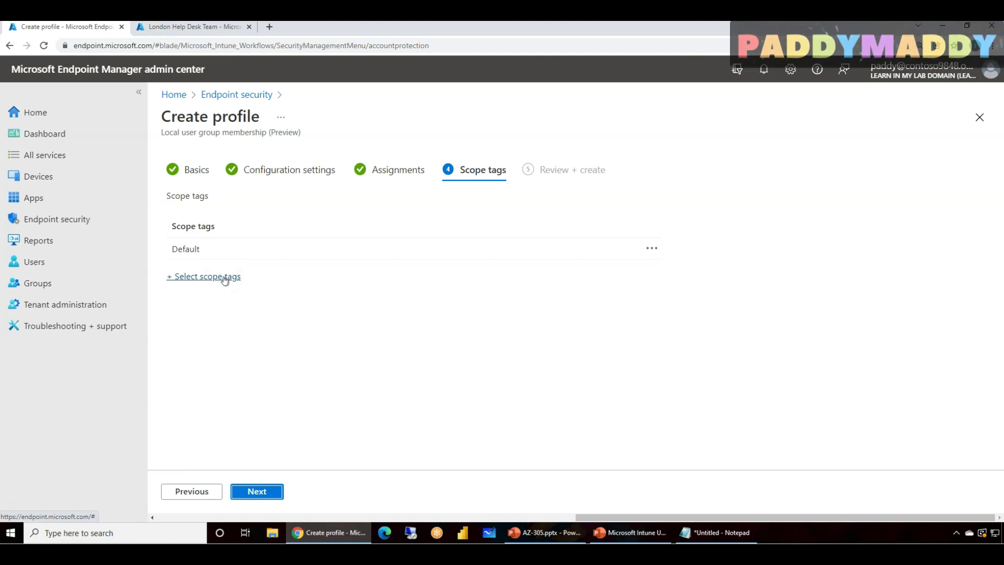
- Check the Default scope tag, recheck the All devices assignment, and return to Scope tags
{"action": "left_click_drag", "start_coordinate": [209, 250], "coordinate": [171, 245]}
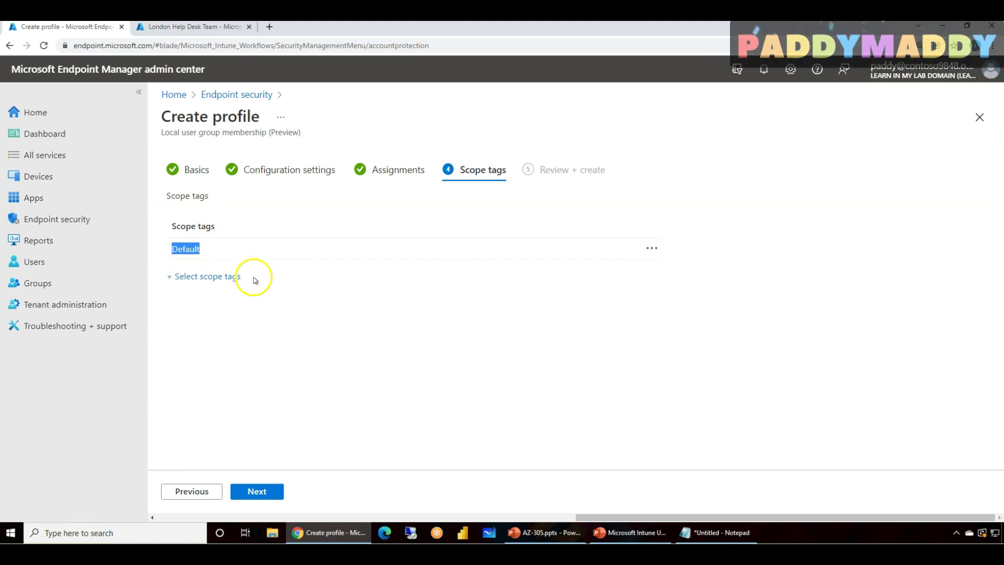
{"action": "left_click", "coordinate": [411, 169]}
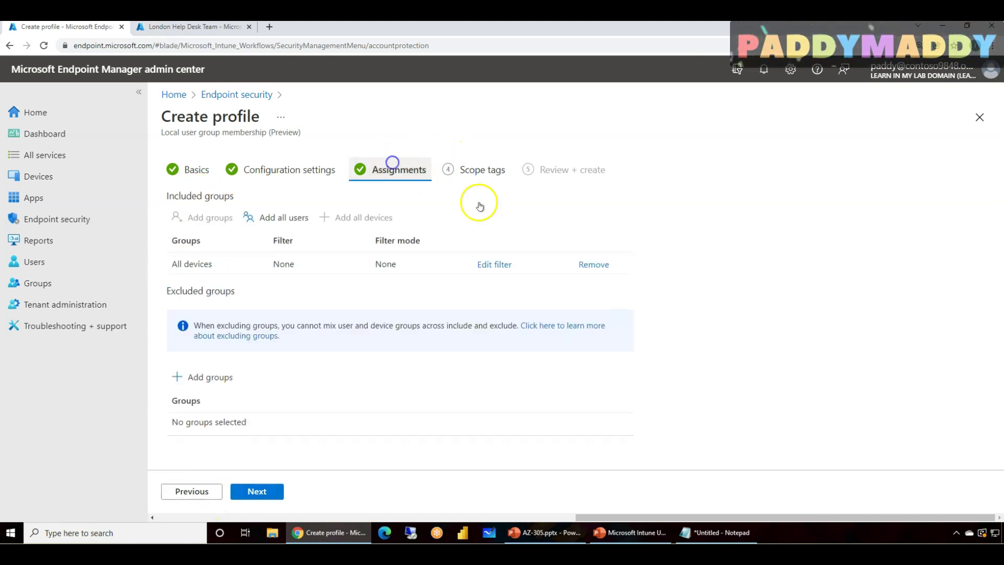
{"action": "left_click", "coordinate": [460, 175]}
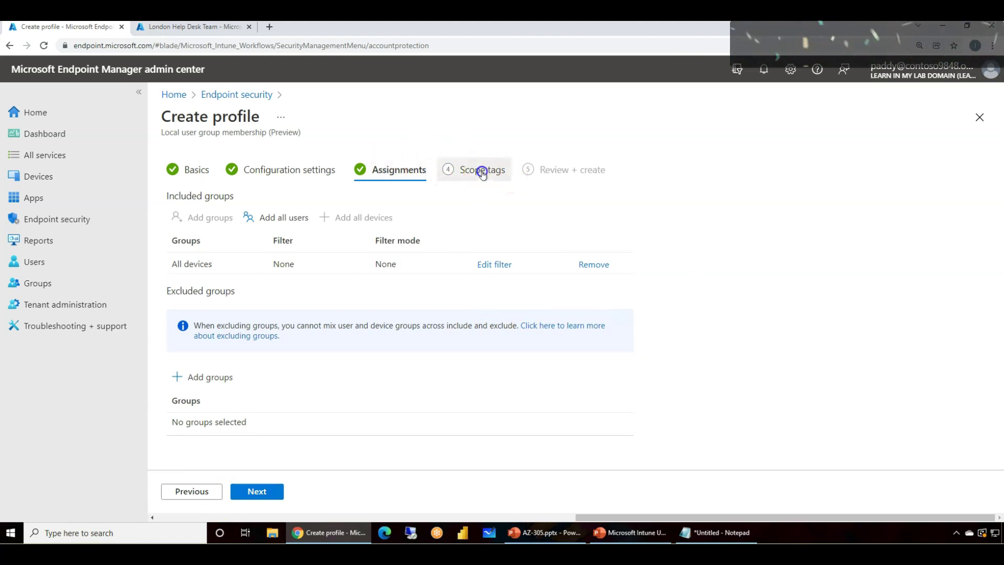
- Advance to Review + create and create the London Help Desk local Administrators profile
{"action": "left_click", "coordinate": [269, 494]}
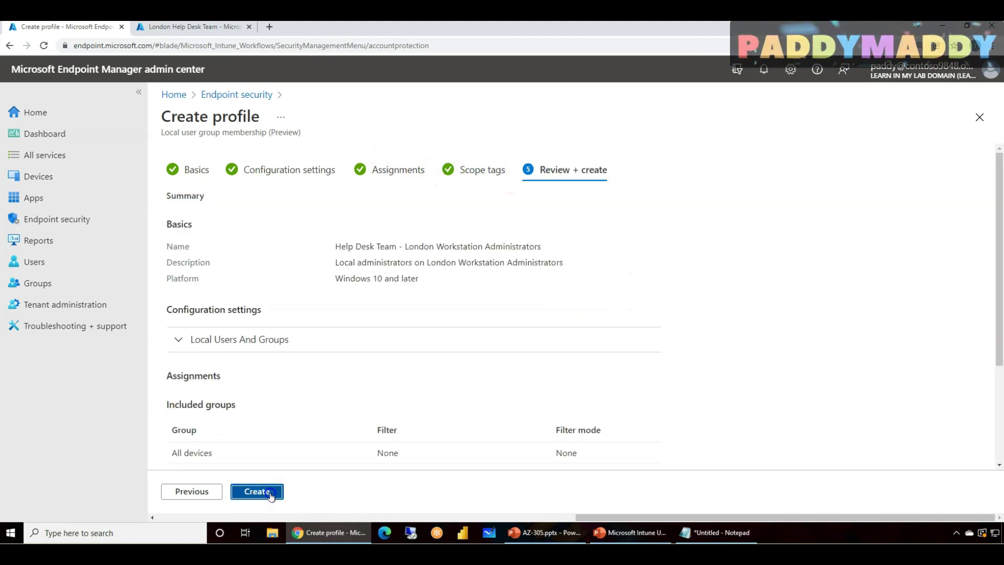
{"action": "left_click", "coordinate": [270, 497]}
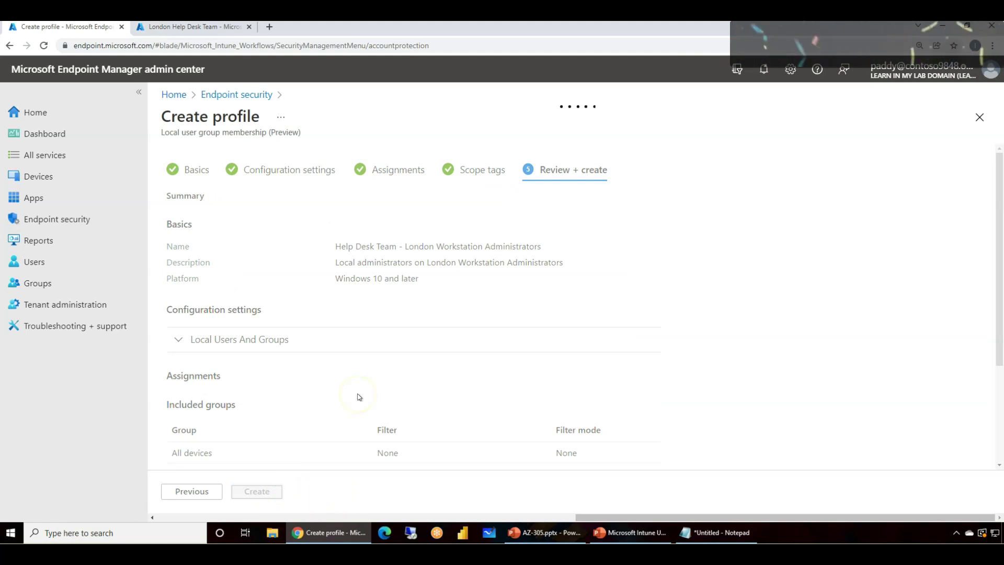